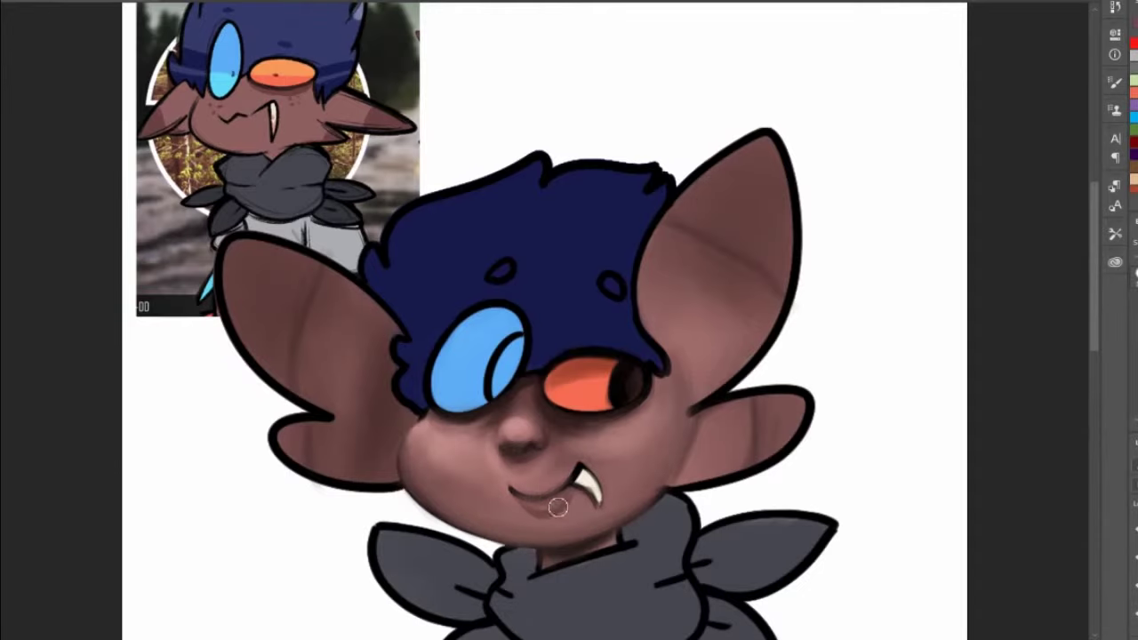
Paint a soft, highlighted lower lip with shading beneath the character's smile.
{"action": "left_click_drag", "start_coordinate": [557, 507], "coordinate": [526, 507]}
{"action": "scroll", "coordinate": [545, 503], "scroll_direction": "down", "scroll_amount": 5}
{"action": "scroll", "coordinate": [539, 289], "scroll_direction": "up", "scroll_amount": 5}
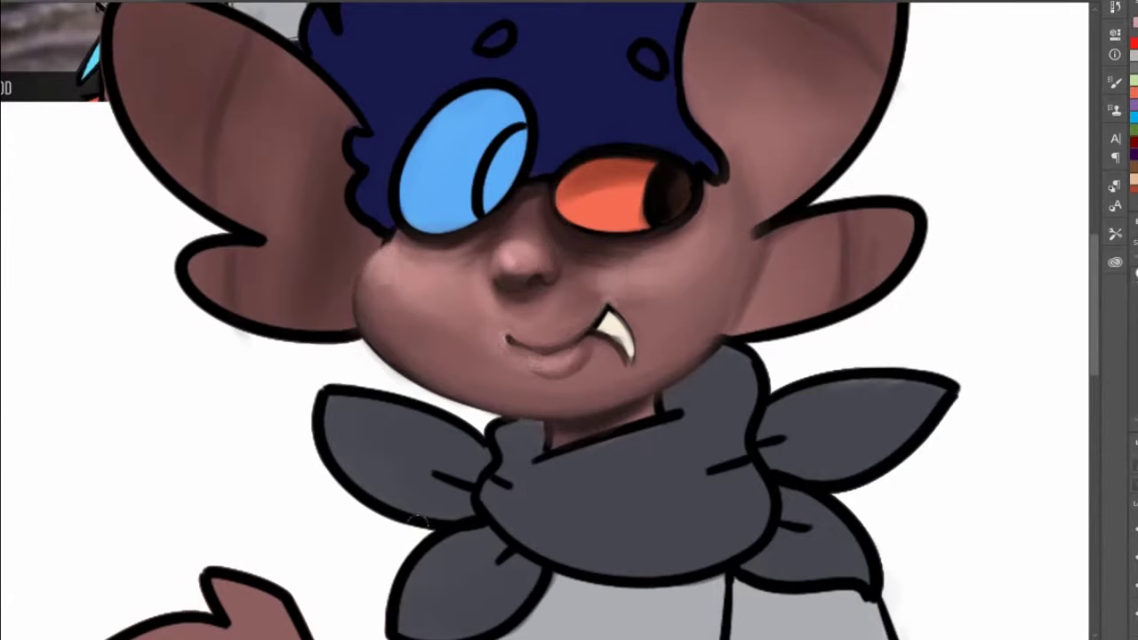
{"action": "key", "text": "ctrl+0"}
{"action": "scroll", "coordinate": [537, 223], "scroll_direction": "up", "scroll_amount": 3}
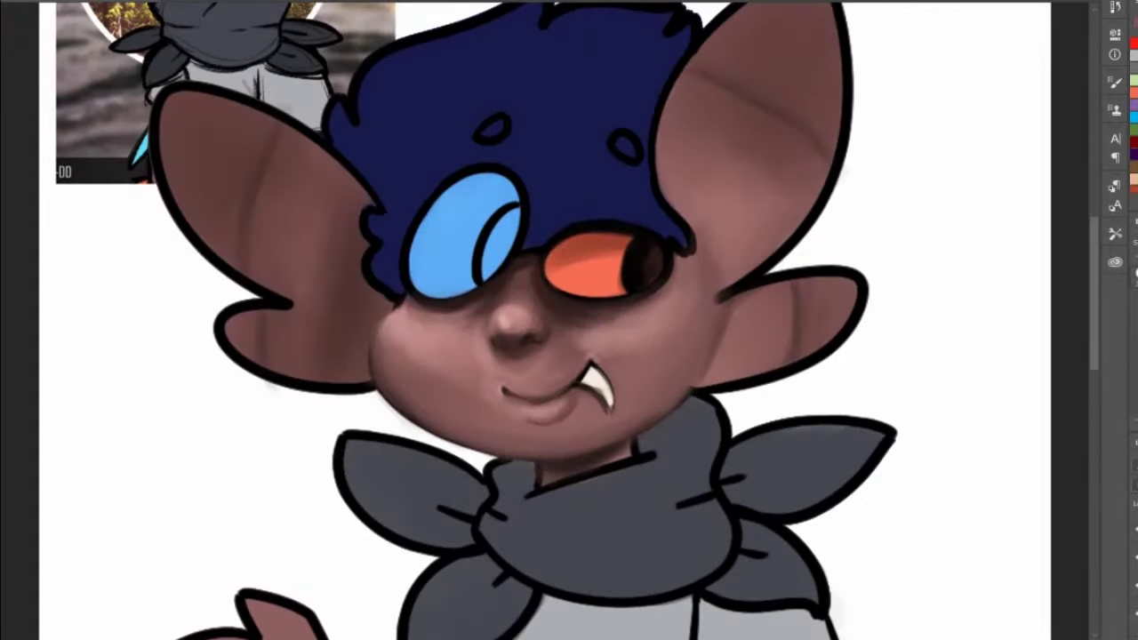
Brush a soft reddish blush onto both of the character's cheeks.
{"action": "left_click_drag", "start_coordinate": [662, 310], "coordinate": [676, 327]}
{"action": "left_click_drag", "start_coordinate": [406, 335], "coordinate": [419, 349]}
{"action": "scroll", "coordinate": [795, 307], "scroll_direction": "down", "scroll_amount": 3}
{"action": "scroll", "coordinate": [601, 266], "scroll_direction": "up", "scroll_amount": 3}
Dot dark freckles on the cheek below the orange eye and shade the fang.
{"action": "left_click", "coordinate": [655, 251]}
{"action": "left_click", "coordinate": [648, 263]}
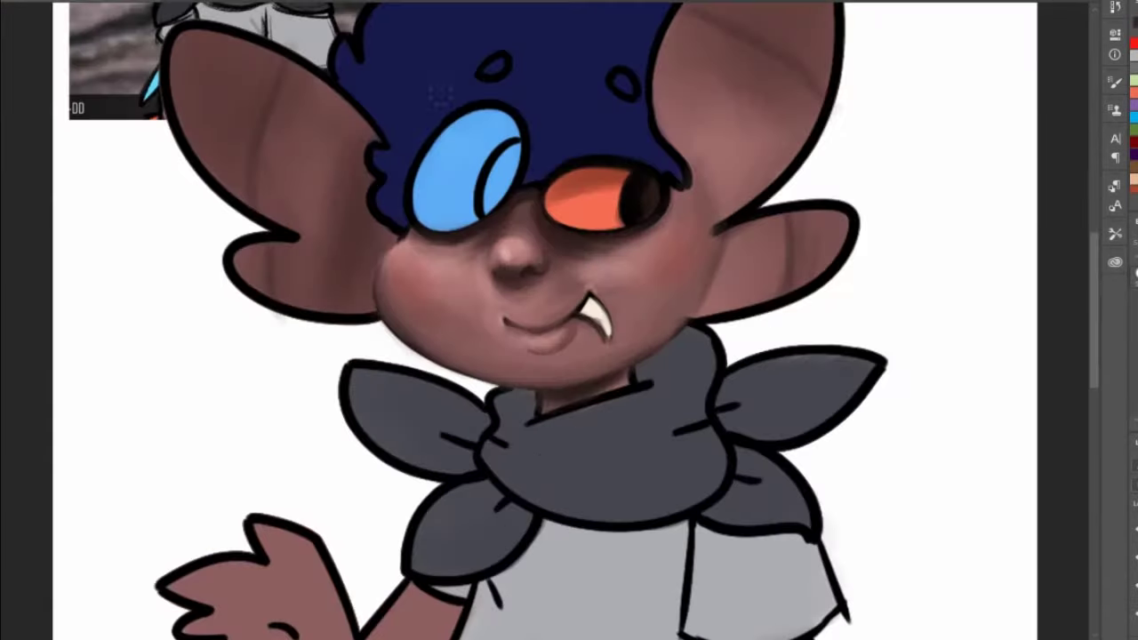
{"action": "left_click", "coordinate": [635, 252]}
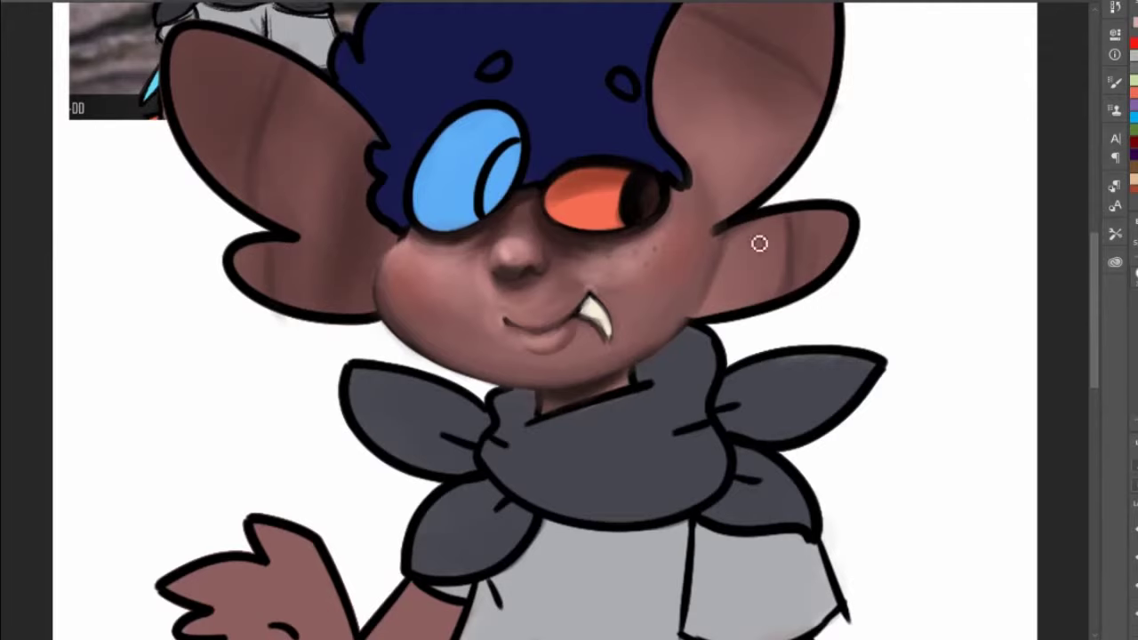
{"action": "left_click_drag", "start_coordinate": [605, 329], "coordinate": [589, 308]}
{"action": "key", "text": "ctrl+0"}
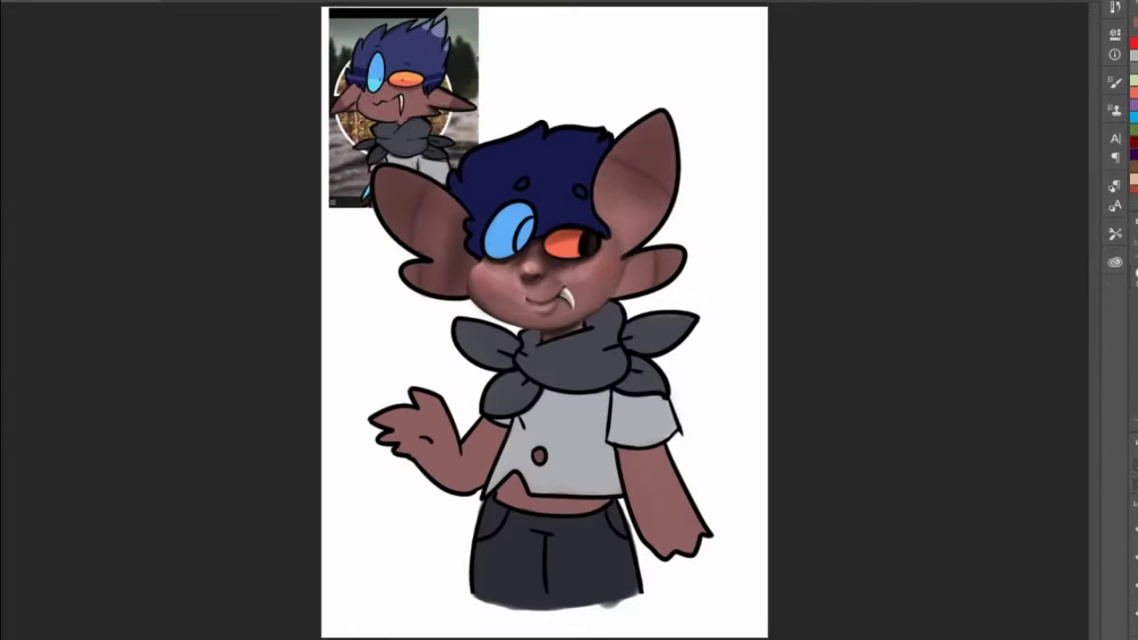
Shade the orange eyeball with darker edges and a lighter centre, using colors sampled from the painting.
{"action": "scroll", "coordinate": [558, 205], "scroll_direction": "up", "scroll_amount": 5}
{"action": "left_click", "coordinate": [534, 303], "text": "alt"}
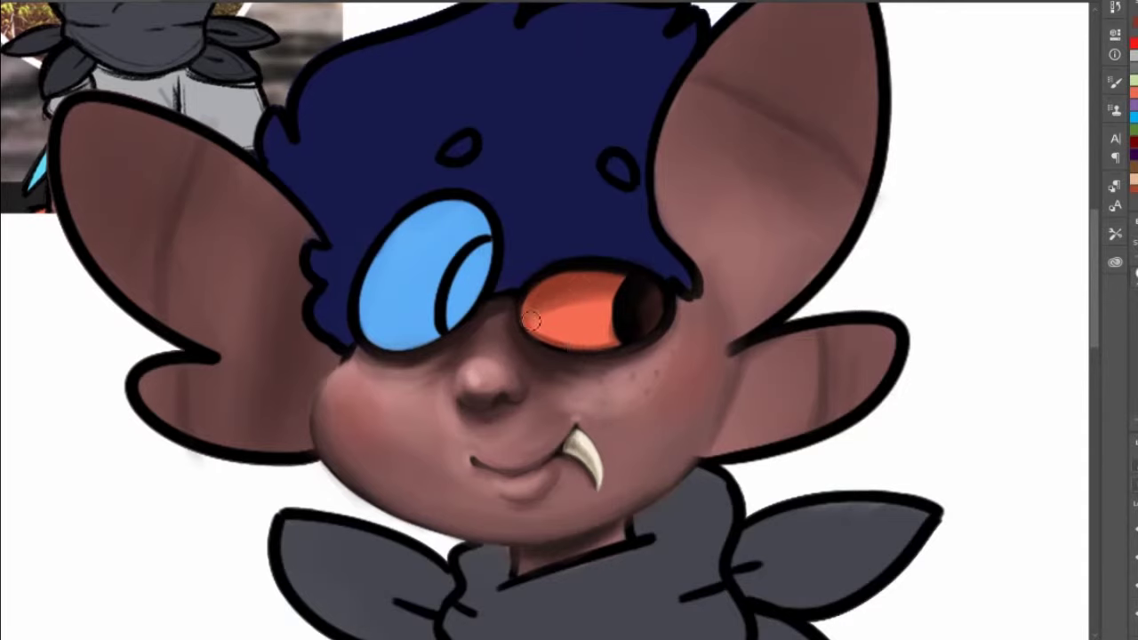
{"action": "left_click", "coordinate": [603, 321], "text": "alt"}
{"action": "mouse_move", "coordinate": [546, 307]}
{"action": "left_mouse_down"}
{"action": "mouse_move", "coordinate": [585, 298]}
{"action": "mouse_move", "coordinate": [603, 326]}
{"action": "mouse_move", "coordinate": [569, 328]}
{"action": "left_mouse_up"}
{"action": "scroll", "coordinate": [640, 274], "scroll_direction": "down", "scroll_amount": 4}
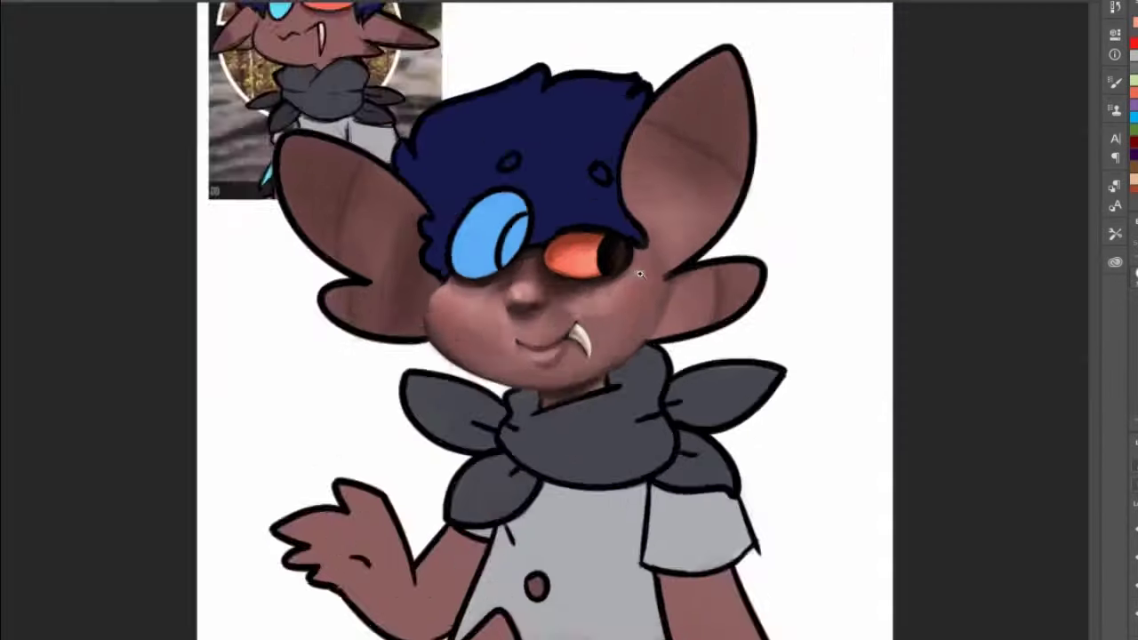
Paint white highlights and a reddish-brown iris inside the orange eye's dark pupil area.
{"action": "scroll", "coordinate": [640, 275], "scroll_direction": "up", "scroll_amount": 2}
{"action": "scroll", "coordinate": [612, 279], "scroll_direction": "down", "scroll_amount": 4}
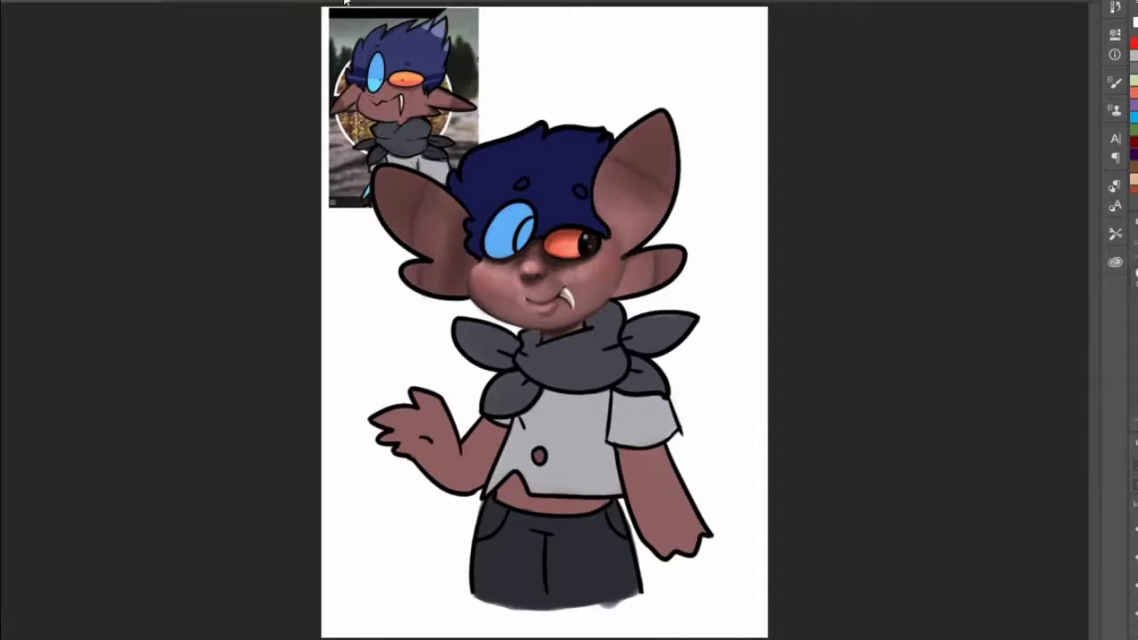
{"action": "scroll", "coordinate": [576, 241], "scroll_direction": "up", "scroll_amount": 4}
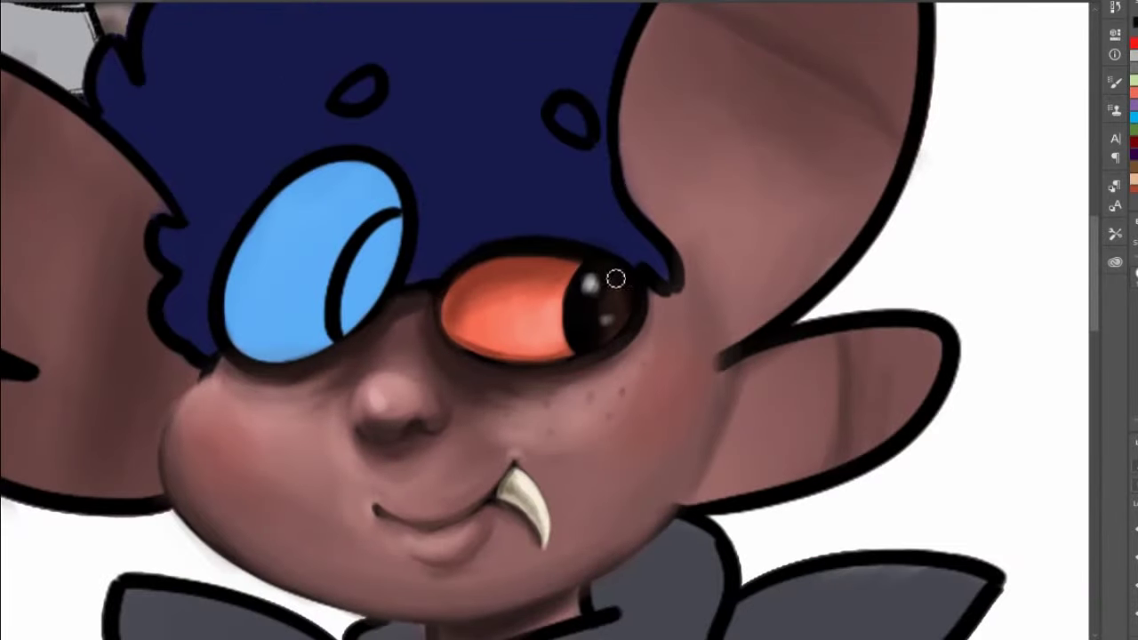
{"action": "mouse_move", "coordinate": [583, 326]}
{"action": "left_mouse_down"}
{"action": "mouse_move", "coordinate": [606, 337]}
{"action": "mouse_move", "coordinate": [626, 311]}
{"action": "mouse_move", "coordinate": [572, 338]}
{"action": "mouse_move", "coordinate": [589, 347]}
{"action": "mouse_move", "coordinate": [632, 333]}
{"action": "mouse_move", "coordinate": [603, 334]}
{"action": "left_mouse_up"}
{"action": "left_click", "coordinate": [569, 307], "text": "alt"}
{"action": "key", "text": "ctrl+0"}
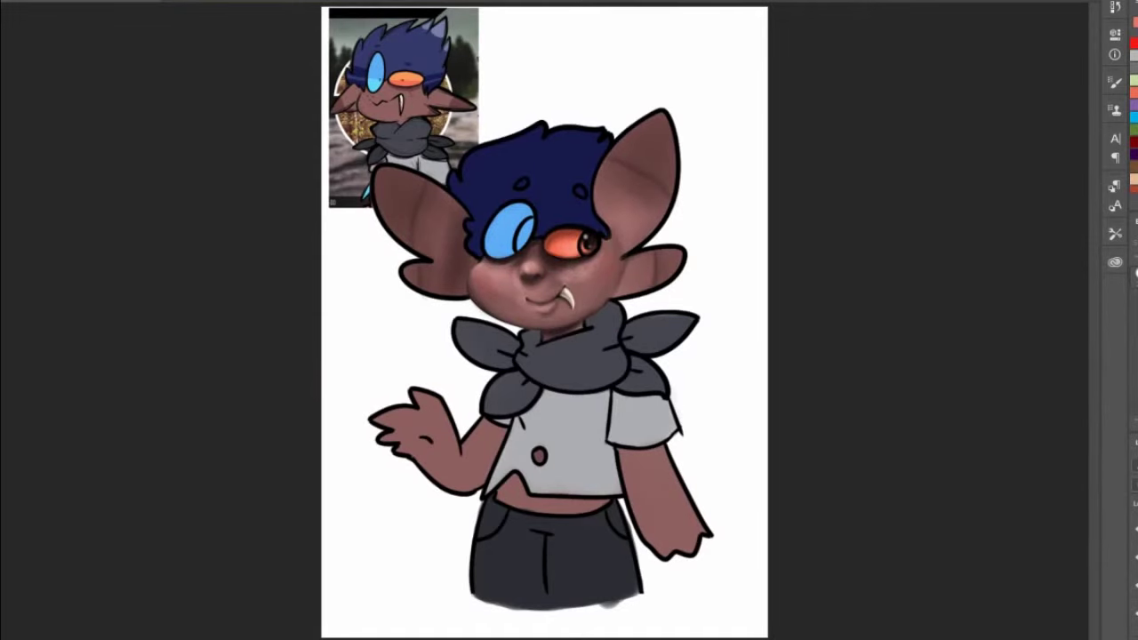
Shade the blue eyeball with a darker upper edge and light blue centre, and fill its pupil area black.
{"action": "scroll", "coordinate": [593, 179], "scroll_direction": "up", "scroll_amount": 4}
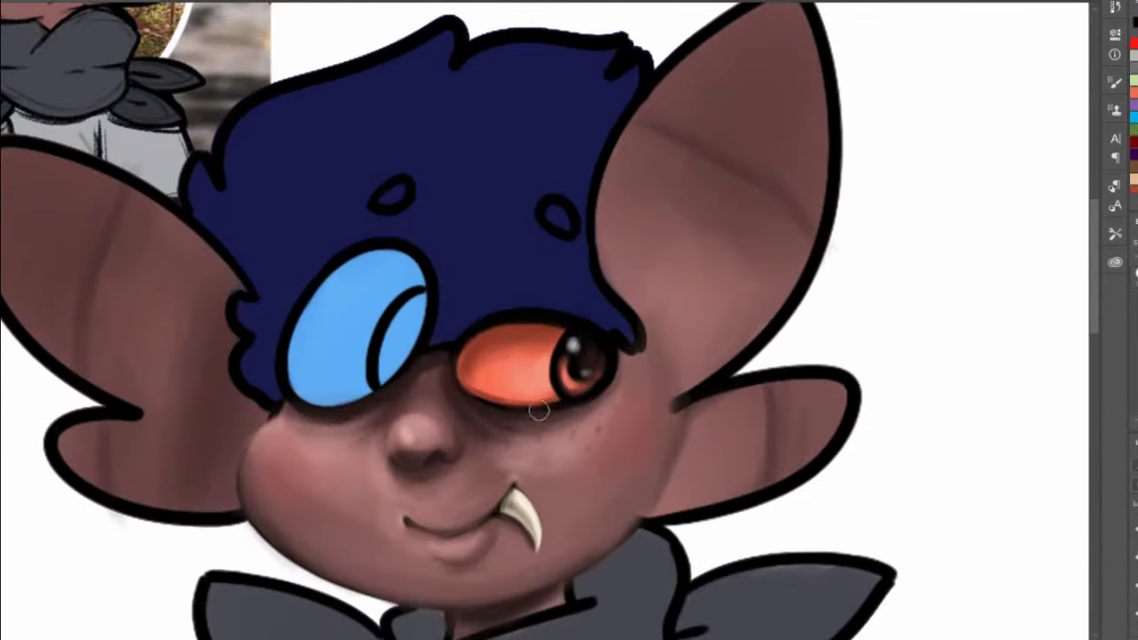
{"action": "mouse_move", "coordinate": [418, 277]}
{"action": "left_mouse_down"}
{"action": "mouse_move", "coordinate": [376, 264]}
{"action": "mouse_move", "coordinate": [302, 311]}
{"action": "left_mouse_up"}
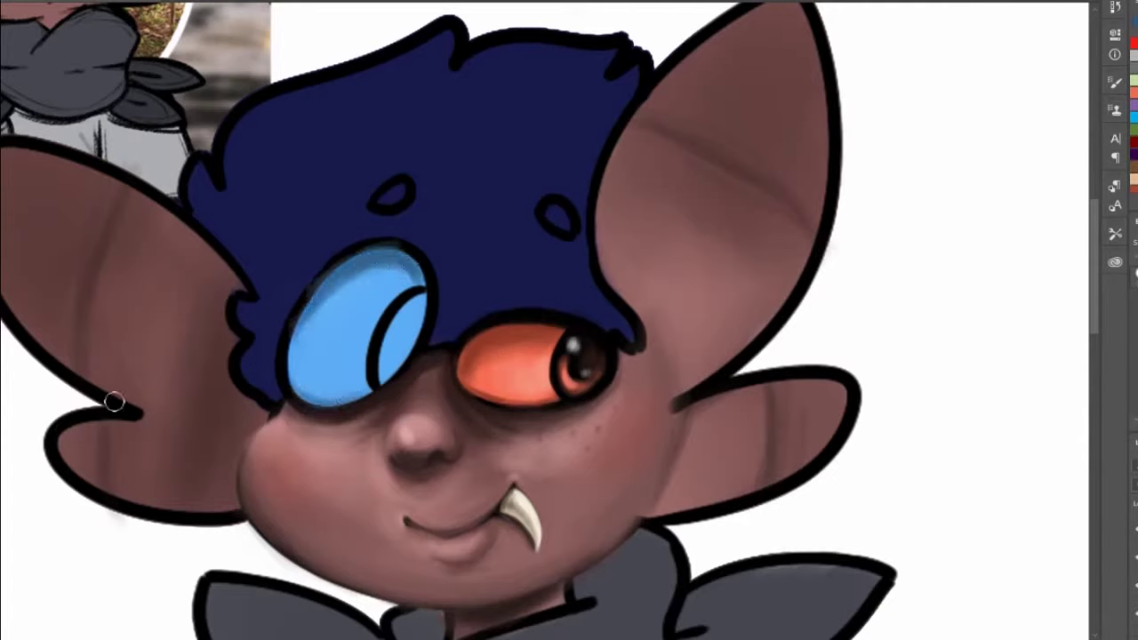
{"action": "mouse_move", "coordinate": [416, 302]}
{"action": "left_mouse_down"}
{"action": "mouse_move", "coordinate": [379, 379]}
{"action": "mouse_move", "coordinate": [415, 307]}
{"action": "left_mouse_up"}
{"action": "mouse_move", "coordinate": [410, 254]}
{"action": "left_mouse_down"}
{"action": "mouse_move", "coordinate": [338, 272]}
{"action": "mouse_move", "coordinate": [290, 352]}
{"action": "left_mouse_up"}
{"action": "left_click", "coordinate": [400, 274], "text": "alt"}
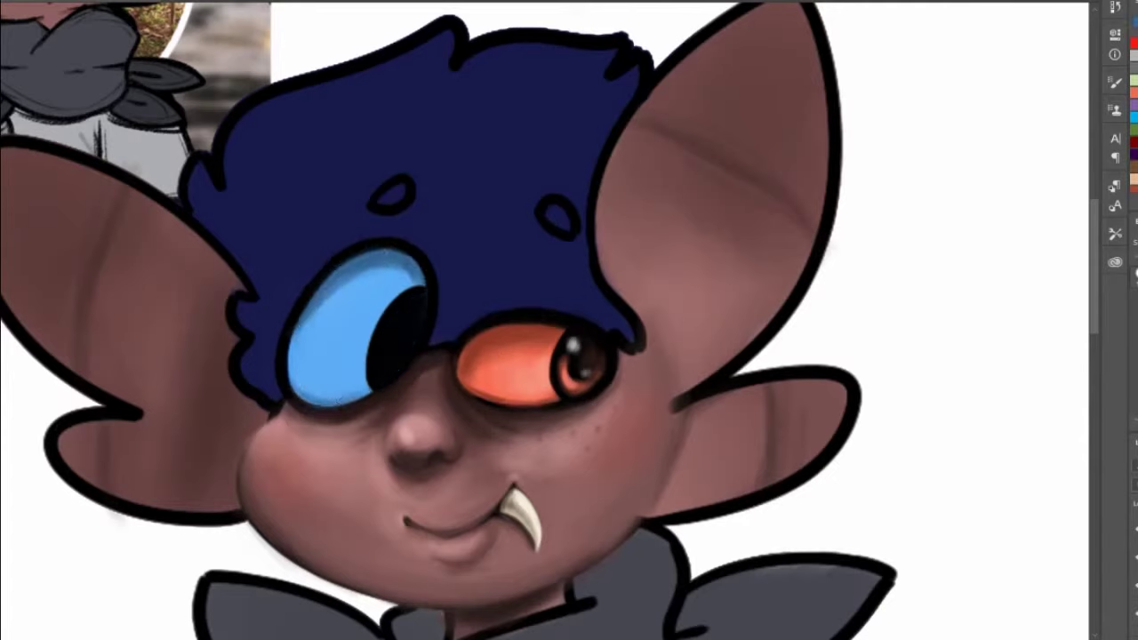
{"action": "mouse_move", "coordinate": [405, 274]}
{"action": "left_mouse_down"}
{"action": "mouse_move", "coordinate": [295, 349]}
{"action": "mouse_move", "coordinate": [320, 349]}
{"action": "mouse_move", "coordinate": [324, 306]}
{"action": "mouse_move", "coordinate": [392, 273]}
{"action": "mouse_move", "coordinate": [317, 305]}
{"action": "mouse_move", "coordinate": [332, 277]}
{"action": "left_mouse_up"}
{"action": "left_click", "coordinate": [356, 298], "text": "alt"}
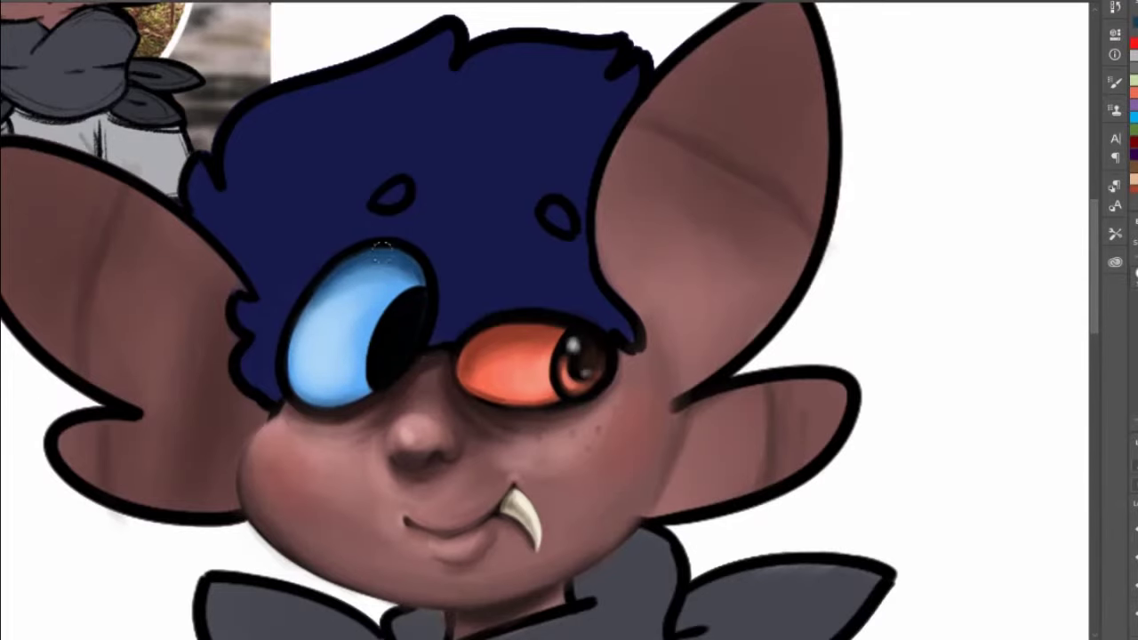
Paint a blue iris ring and white highlights inside the blue eye's black pupil area.
{"action": "left_click", "coordinate": [361, 354], "text": "alt"}
{"action": "mouse_move", "coordinate": [378, 365]}
{"action": "left_mouse_down"}
{"action": "mouse_move", "coordinate": [409, 313]}
{"action": "mouse_move", "coordinate": [382, 377]}
{"action": "mouse_move", "coordinate": [408, 302]}
{"action": "mouse_move", "coordinate": [409, 344]}
{"action": "mouse_move", "coordinate": [373, 385]}
{"action": "mouse_move", "coordinate": [416, 321]}
{"action": "mouse_move", "coordinate": [393, 360]}
{"action": "mouse_move", "coordinate": [392, 346]}
{"action": "mouse_move", "coordinate": [382, 390]}
{"action": "mouse_move", "coordinate": [406, 334]}
{"action": "left_mouse_up"}
{"action": "scroll", "coordinate": [407, 341], "scroll_direction": "up", "scroll_amount": 1}
{"action": "left_click", "coordinate": [5, 110], "text": "alt"}
{"action": "key", "text": "ctrl+0"}
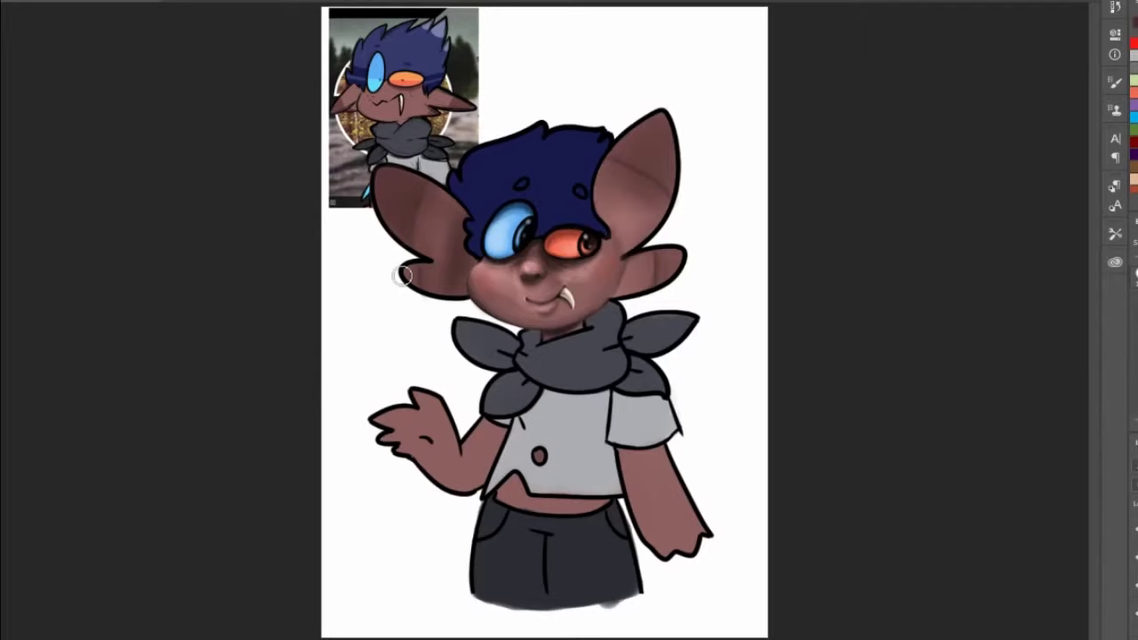
Shade the ears, blending dark brown over the tip of the ear beside the blue eye and softening the other ear's fold.
{"action": "mouse_move", "coordinate": [633, 219]}
{"action": "left_mouse_down"}
{"action": "mouse_move", "coordinate": [613, 233]}
{"action": "mouse_move", "coordinate": [624, 284]}
{"action": "left_mouse_up"}
{"action": "mouse_move", "coordinate": [388, 219]}
{"action": "left_mouse_down"}
{"action": "mouse_move", "coordinate": [394, 185]}
{"action": "mouse_move", "coordinate": [376, 229]}
{"action": "mouse_move", "coordinate": [419, 206]}
{"action": "mouse_move", "coordinate": [413, 233]}
{"action": "mouse_move", "coordinate": [383, 188]}
{"action": "left_mouse_up"}
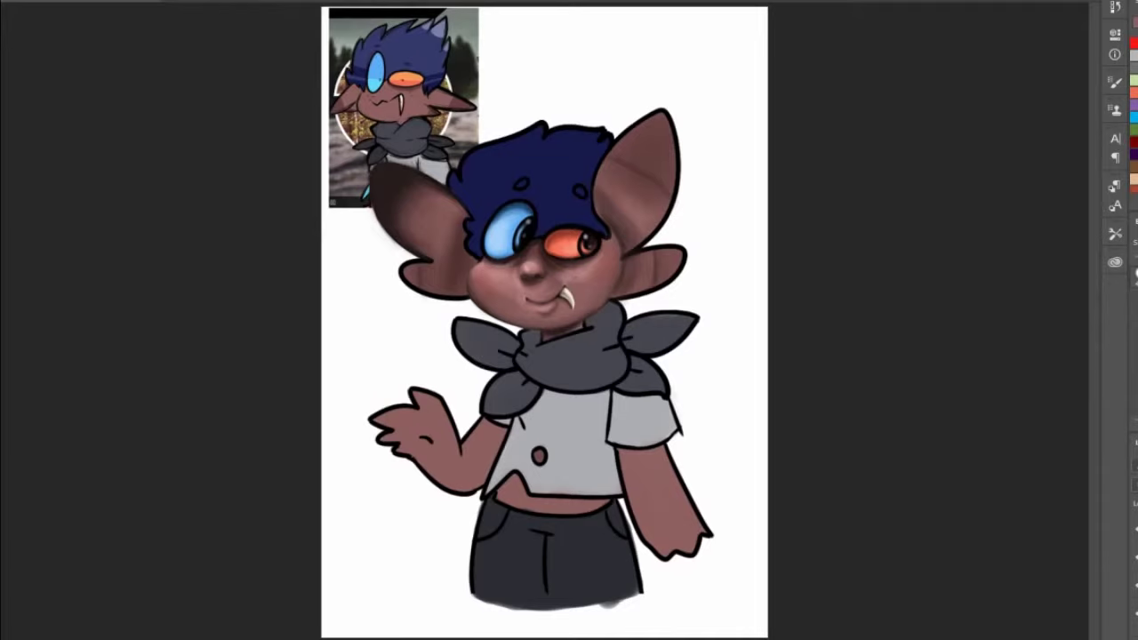
{"action": "left_click_drag", "start_coordinate": [640, 163], "coordinate": [614, 216]}
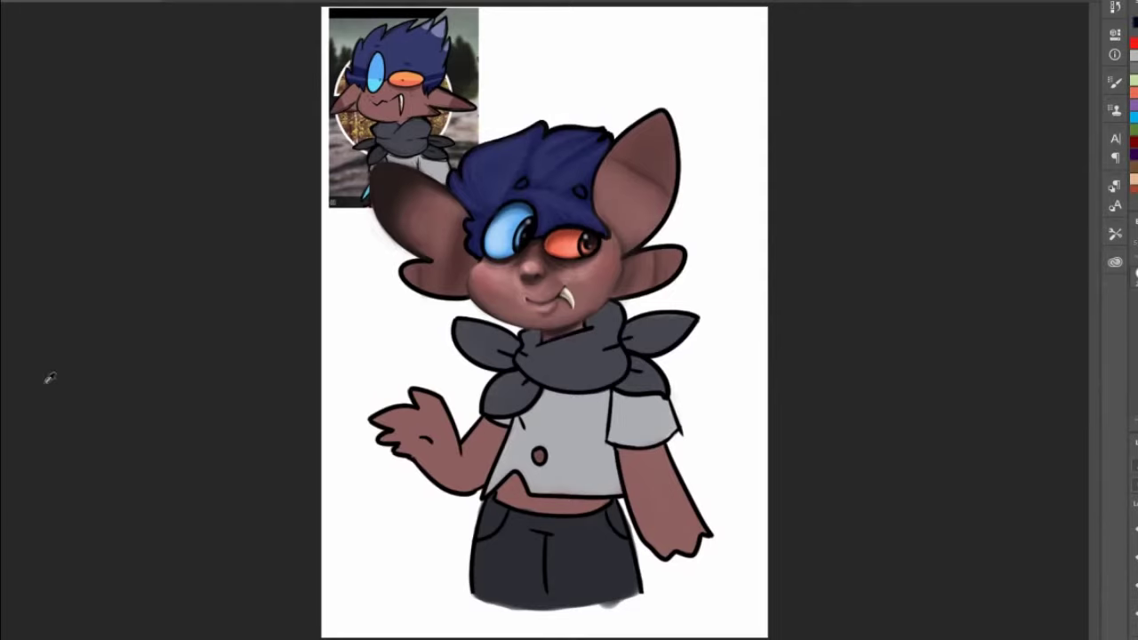
Paint shaded strands and wispy tips over the dark blue hair, and clean up the smudges around the darkened ear.
{"action": "mouse_move", "coordinate": [509, 177]}
{"action": "left_mouse_down"}
{"action": "mouse_move", "coordinate": [490, 204]}
{"action": "mouse_move", "coordinate": [566, 137]}
{"action": "left_mouse_up"}
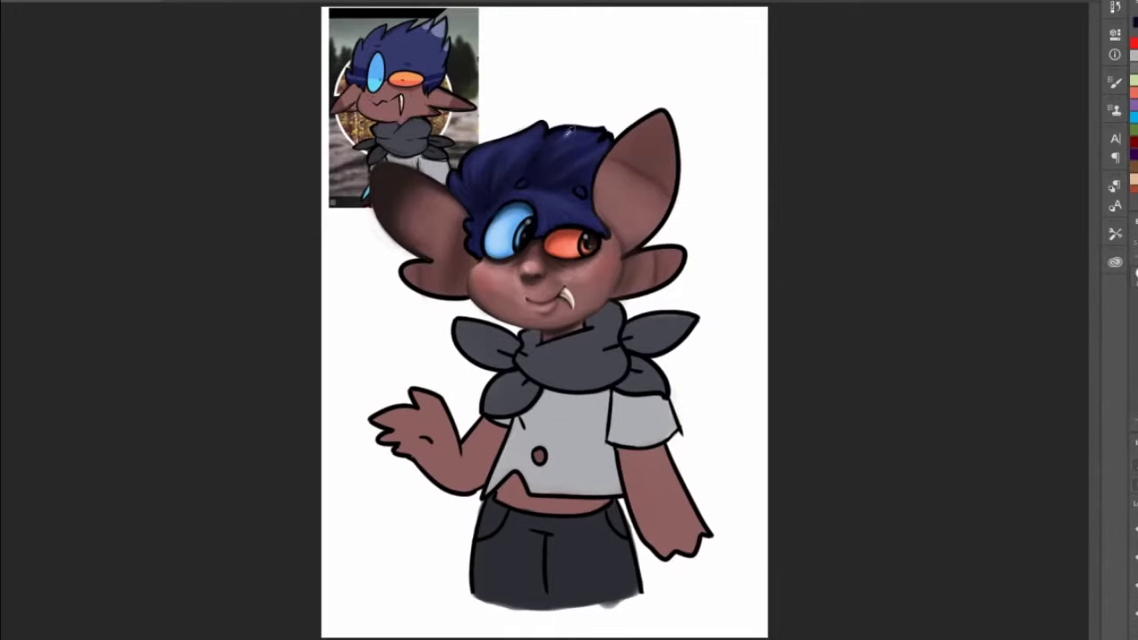
{"action": "mouse_move", "coordinate": [454, 181]}
{"action": "left_mouse_down"}
{"action": "mouse_move", "coordinate": [531, 152]}
{"action": "mouse_move", "coordinate": [526, 131]}
{"action": "mouse_move", "coordinate": [582, 122]}
{"action": "mouse_move", "coordinate": [571, 130]}
{"action": "mouse_move", "coordinate": [615, 152]}
{"action": "left_mouse_up"}
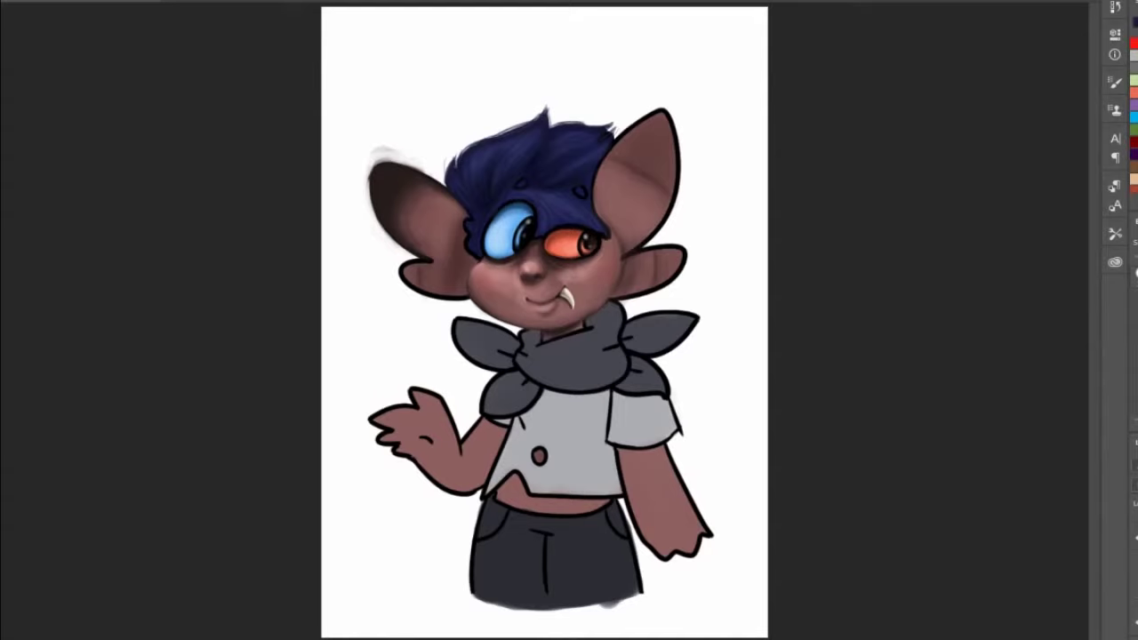
{"action": "key", "text": "ctrl+minus"}
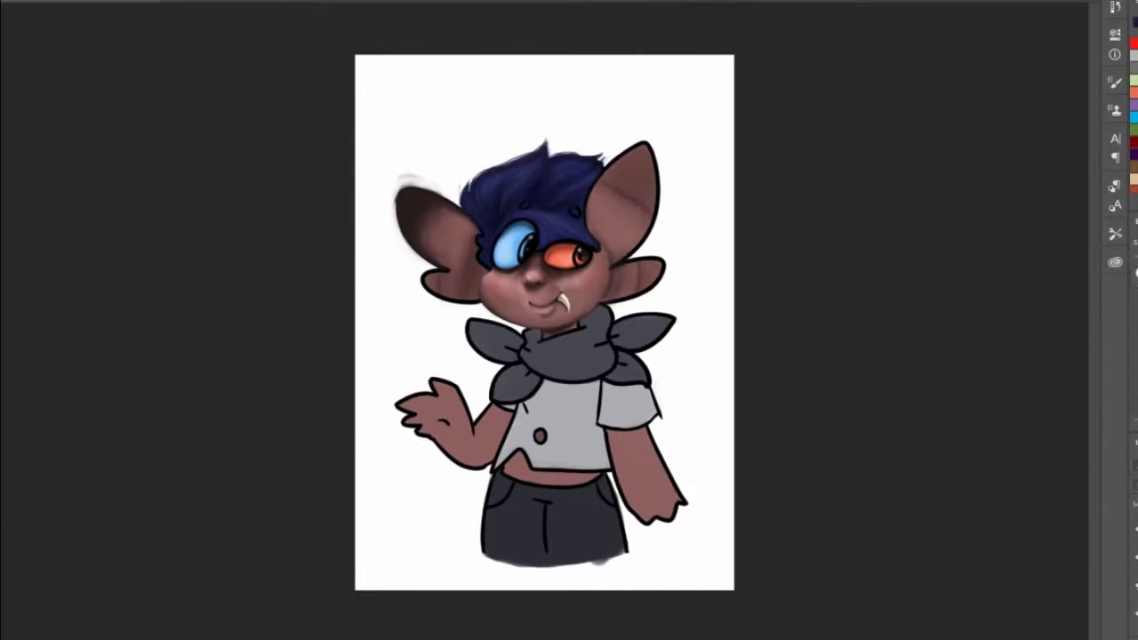
{"action": "mouse_move", "coordinate": [439, 188]}
{"action": "left_mouse_down"}
{"action": "mouse_move", "coordinate": [396, 221]}
{"action": "mouse_move", "coordinate": [438, 195]}
{"action": "left_mouse_up"}
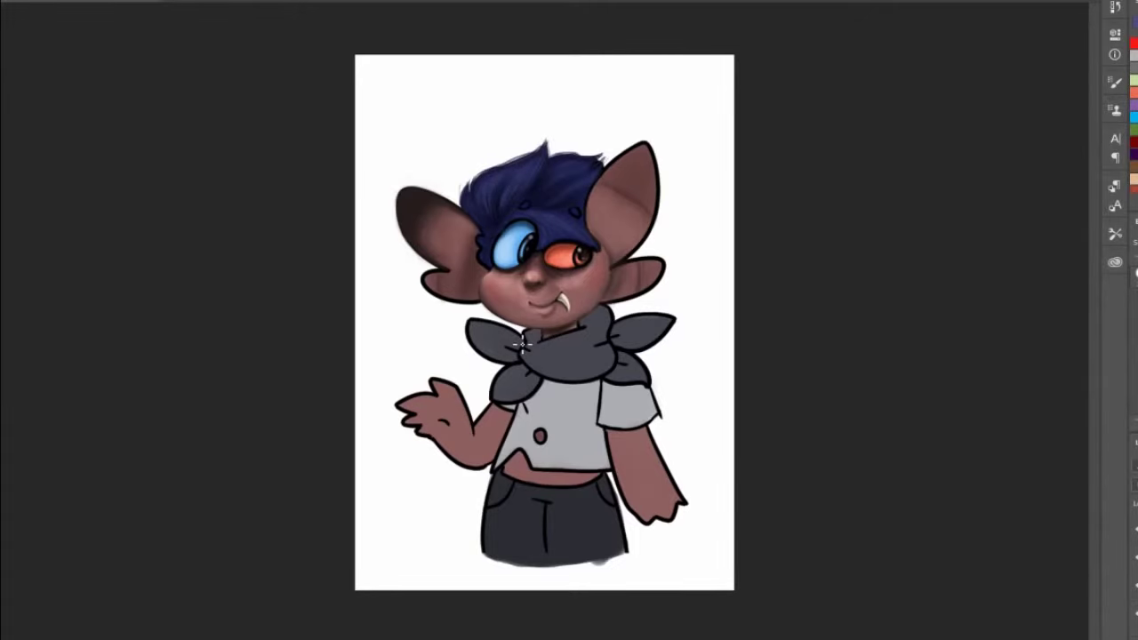
{"action": "key", "text": "ctrl+plus"}
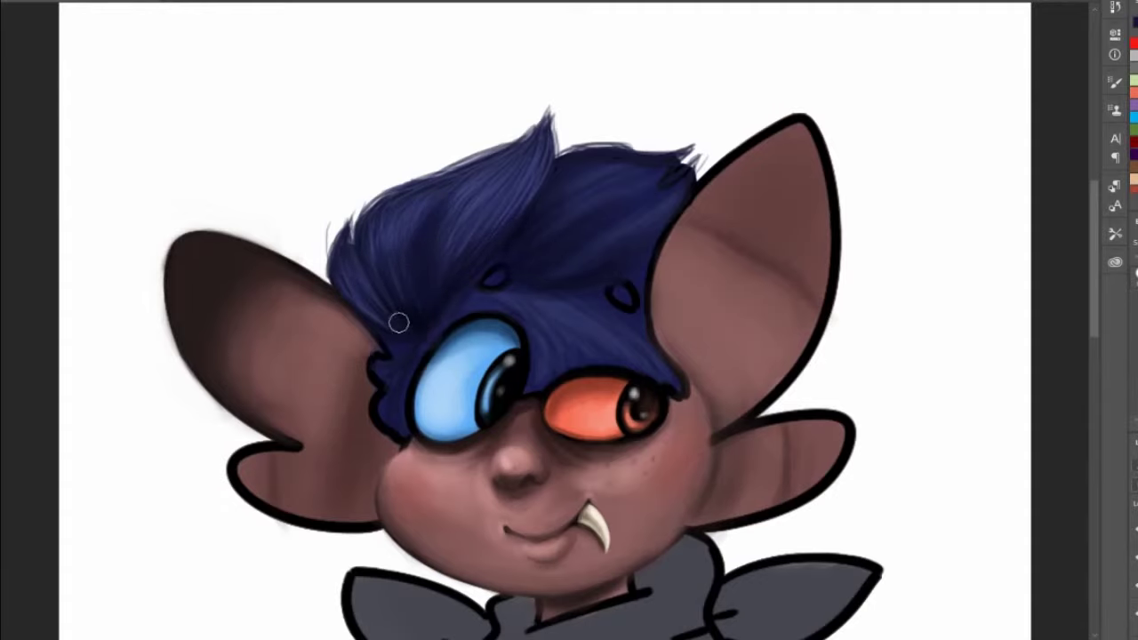
{"action": "left_click_drag", "start_coordinate": [356, 257], "coordinate": [347, 209]}
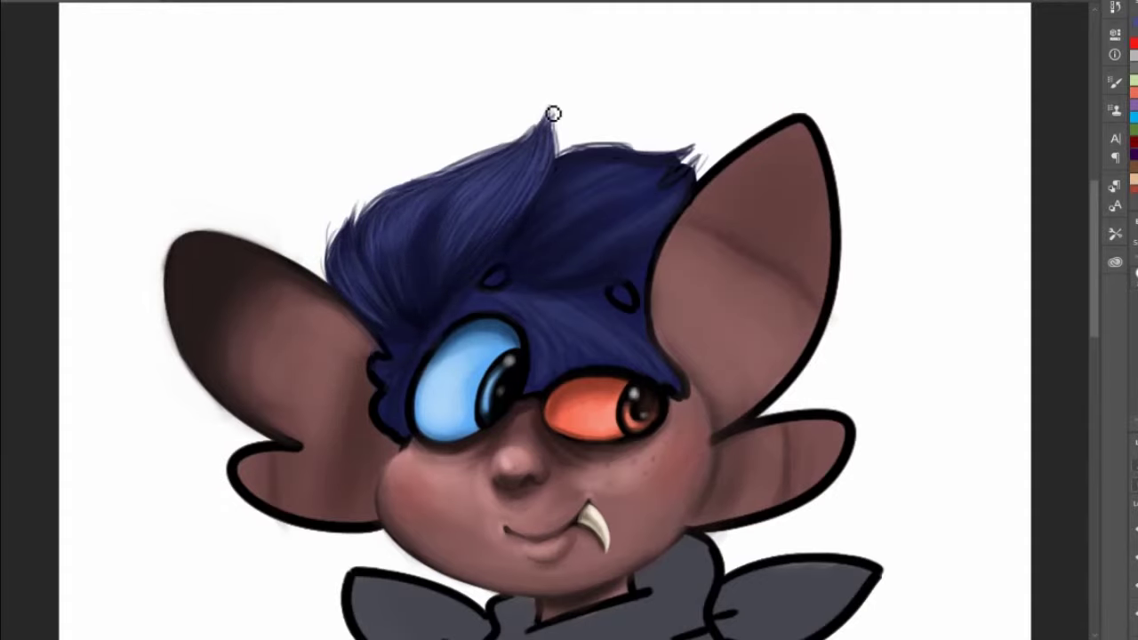
Paint dark brown forehead skin over the lower hair and reshape the hair edges into tufts framing both eyes.
{"action": "key", "text": "ctrl+0"}
{"action": "mouse_move", "coordinate": [578, 200]}
{"action": "left_mouse_down"}
{"action": "mouse_move", "coordinate": [544, 235]}
{"action": "mouse_move", "coordinate": [592, 224]}
{"action": "mouse_move", "coordinate": [561, 238]}
{"action": "mouse_move", "coordinate": [535, 199]}
{"action": "mouse_move", "coordinate": [507, 212]}
{"action": "left_mouse_up"}
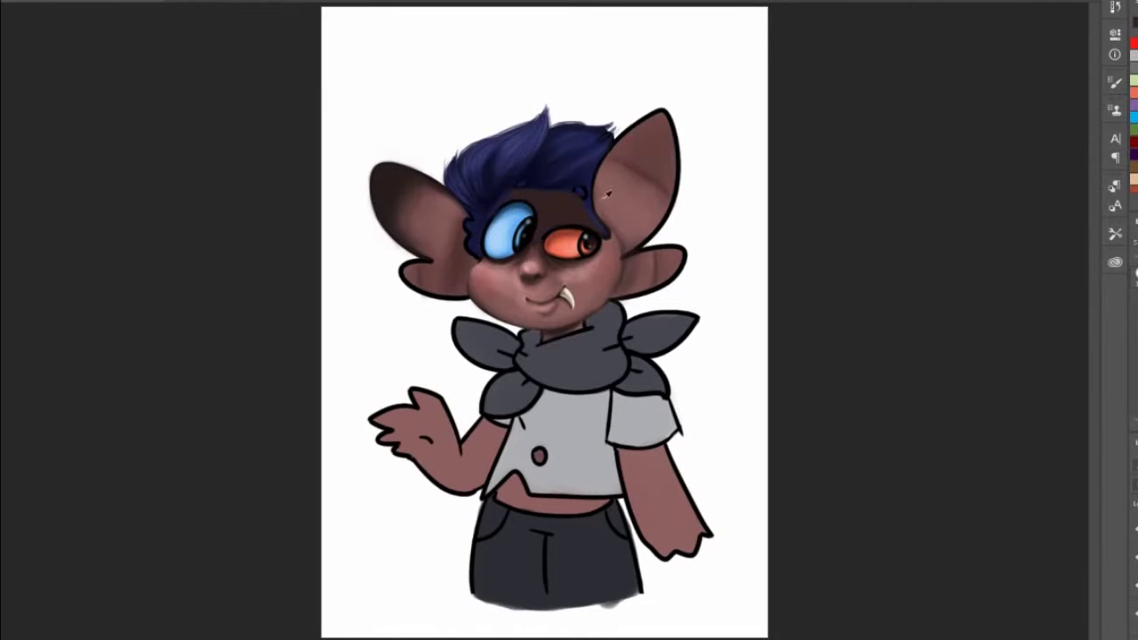
{"action": "left_click", "coordinate": [589, 190], "text": "alt"}
{"action": "mouse_move", "coordinate": [576, 192]}
{"action": "left_mouse_down"}
{"action": "mouse_move", "coordinate": [492, 215]}
{"action": "mouse_move", "coordinate": [474, 267]}
{"action": "left_mouse_up"}
{"action": "left_click_drag", "start_coordinate": [608, 228], "coordinate": [600, 216]}
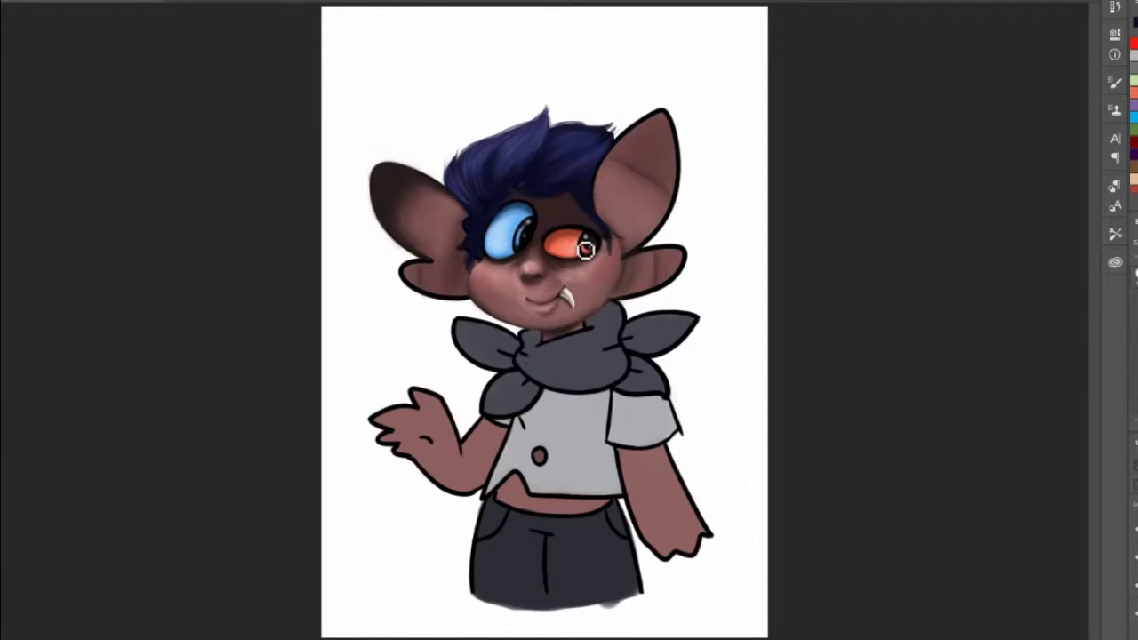
Paint a lighter skin-toned eyelid and brow ridge above the orange eye.
{"action": "scroll", "coordinate": [538, 187], "scroll_direction": "up", "scroll_amount": 3}
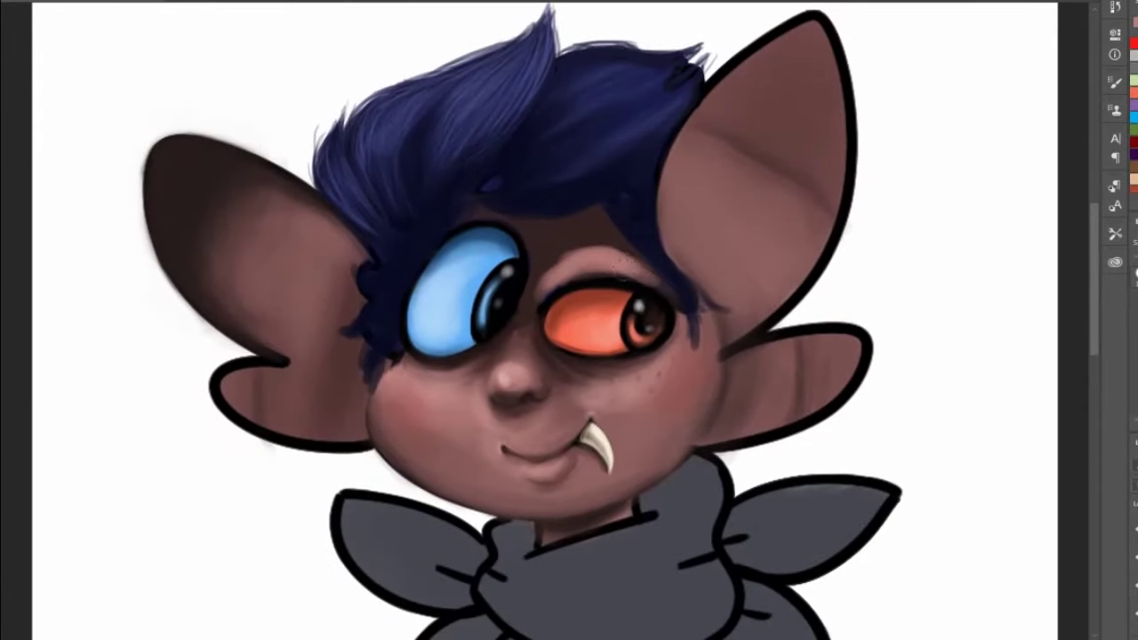
{"action": "left_click_drag", "start_coordinate": [623, 271], "coordinate": [658, 286]}
{"action": "left_click", "coordinate": [648, 434], "text": "alt"}
{"action": "left_click_drag", "start_coordinate": [554, 249], "coordinate": [616, 222]}
{"action": "left_click_drag", "start_coordinate": [544, 292], "coordinate": [594, 236]}
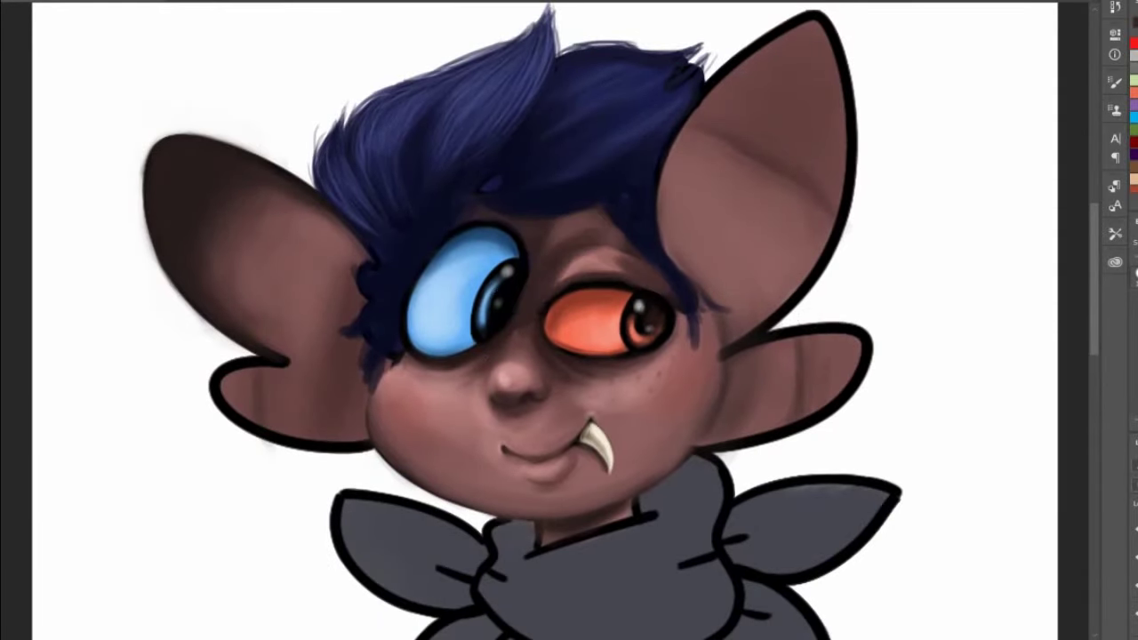
Blend sampled skin tones down the nose bridge and lighten the eyelid above the orange eye.
{"action": "left_click", "coordinate": [514, 361], "text": "alt"}
{"action": "left_click_drag", "start_coordinate": [530, 302], "coordinate": [516, 356]}
{"action": "left_click", "coordinate": [590, 254], "text": "alt"}
{"action": "left_click_drag", "start_coordinate": [570, 277], "coordinate": [630, 262]}
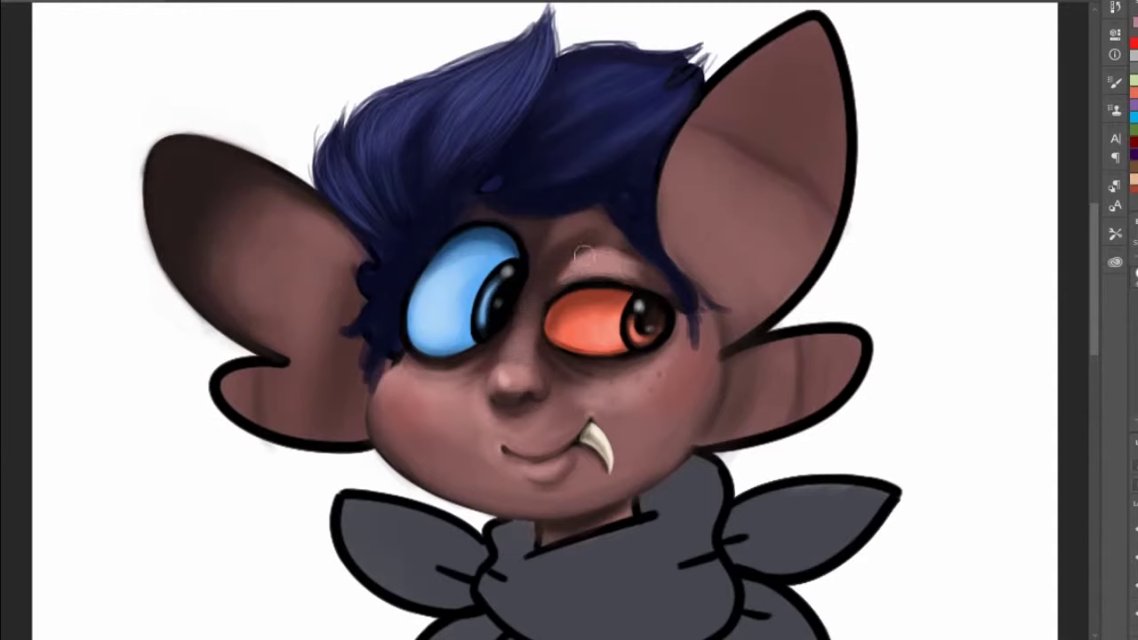
{"action": "mouse_move", "coordinate": [551, 281]}
{"action": "left_mouse_down"}
{"action": "mouse_move", "coordinate": [595, 254]}
{"action": "mouse_move", "coordinate": [632, 255]}
{"action": "mouse_move", "coordinate": [589, 256]}
{"action": "mouse_move", "coordinate": [561, 277]}
{"action": "mouse_move", "coordinate": [641, 261]}
{"action": "left_mouse_up"}
Refine the eyelid crease and soften the brow shading above the orange eye with sampled skin tones.
{"action": "left_click", "coordinate": [569, 281], "text": "alt"}
{"action": "left_click", "coordinate": [587, 257], "text": "alt"}
{"action": "left_click", "coordinate": [557, 253], "text": "alt"}
{"action": "mouse_move", "coordinate": [555, 240]}
{"action": "left_mouse_down"}
{"action": "mouse_move", "coordinate": [594, 221]}
{"action": "mouse_move", "coordinate": [597, 229]}
{"action": "left_mouse_up"}
{"action": "key", "text": "z"}
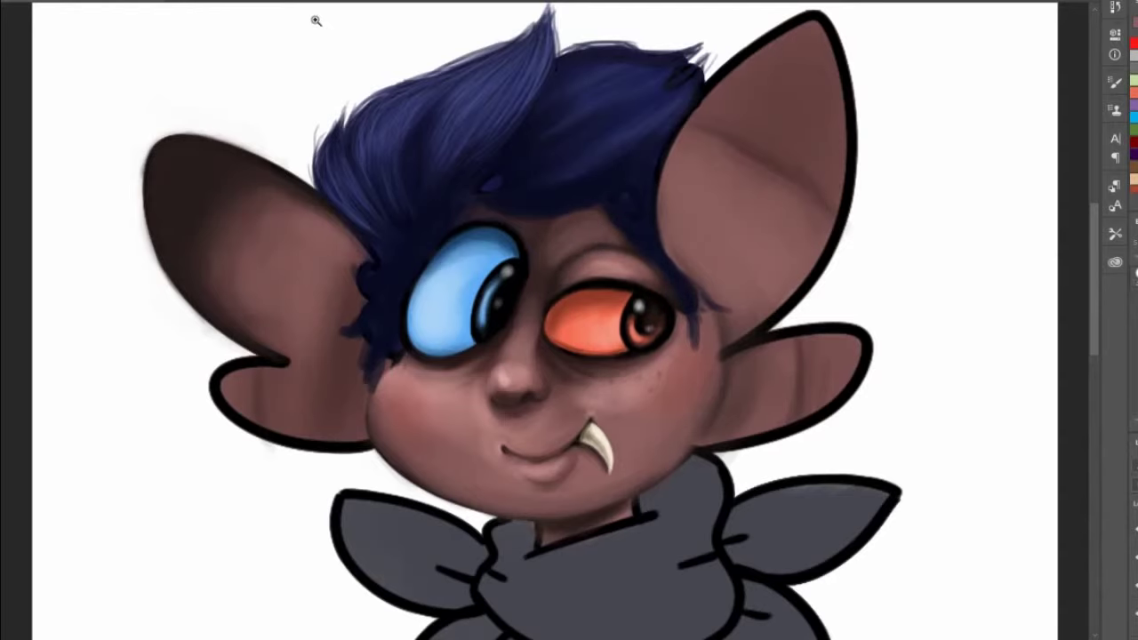
{"action": "key", "text": "ctrl+0"}
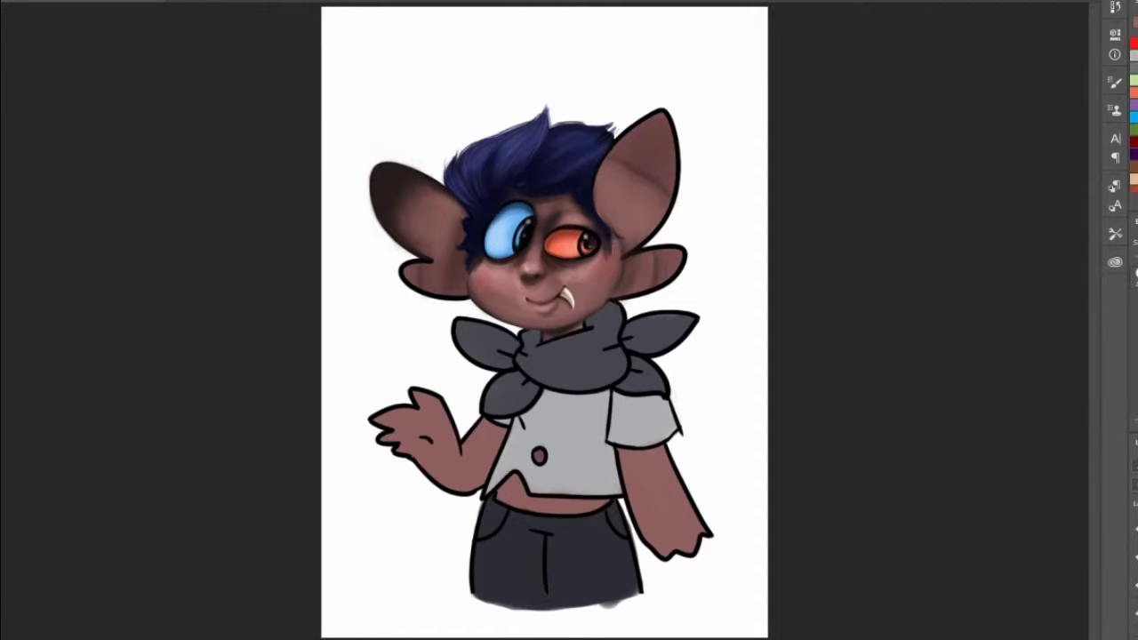
Paint blue strands along the fringe and pointed hair tufts beside the blue eye, overlapping the ear and cheek.
{"action": "scroll", "coordinate": [514, 158], "scroll_direction": "up", "scroll_amount": 5}
{"action": "left_click", "coordinate": [649, 97], "text": "alt"}
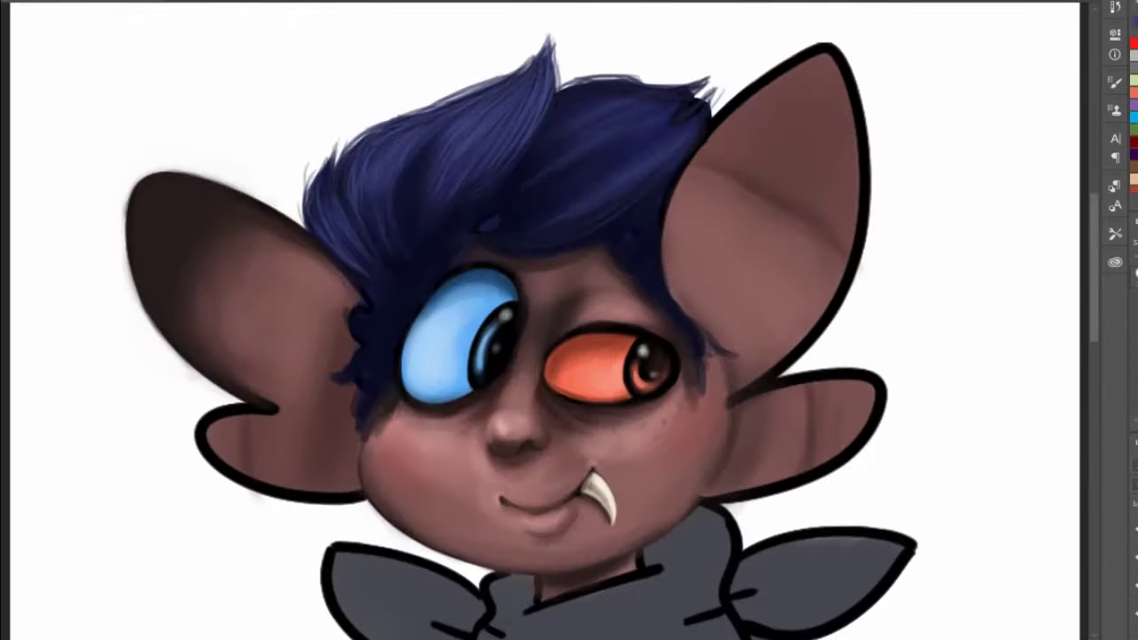
{"action": "left_click", "coordinate": [556, 141], "text": "alt"}
{"action": "left_click_drag", "start_coordinate": [509, 259], "coordinate": [566, 262]}
{"action": "left_click_drag", "start_coordinate": [360, 320], "coordinate": [335, 303]}
{"action": "mouse_move", "coordinate": [358, 355]}
{"action": "left_mouse_down"}
{"action": "mouse_move", "coordinate": [320, 384]}
{"action": "mouse_move", "coordinate": [350, 460]}
{"action": "left_mouse_up"}
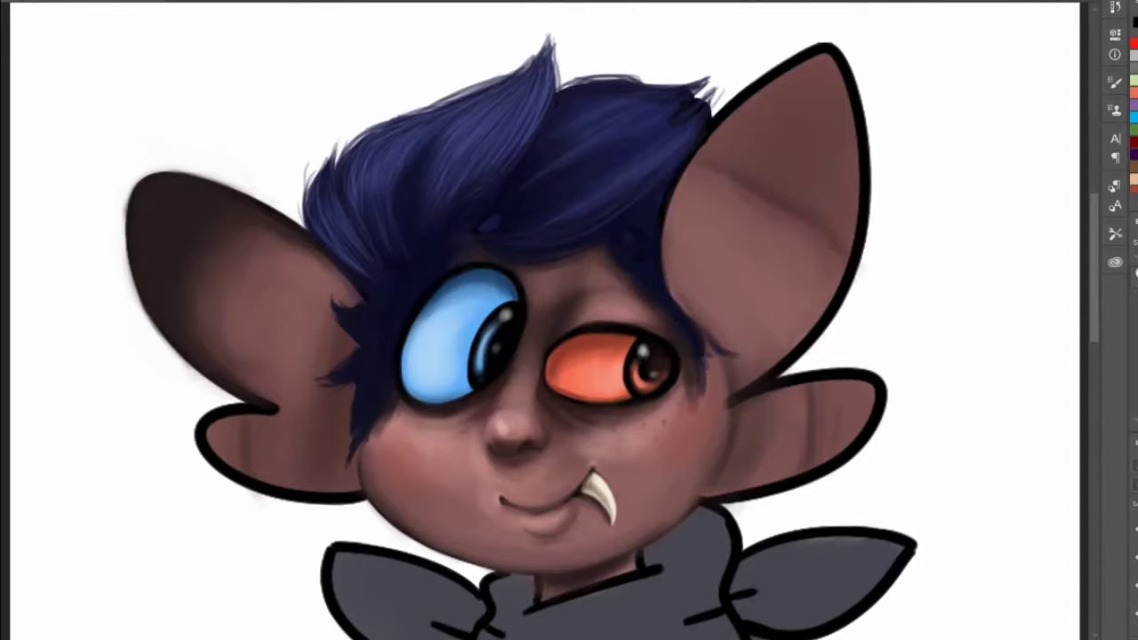
Sharpen the hair lock beside the orange eye into pointed strands and cover the outline along the crown with hair strokes.
{"action": "left_click_drag", "start_coordinate": [616, 259], "coordinate": [632, 282]}
{"action": "left_click_drag", "start_coordinate": [699, 357], "coordinate": [696, 407]}
{"action": "left_click_drag", "start_coordinate": [658, 255], "coordinate": [724, 359]}
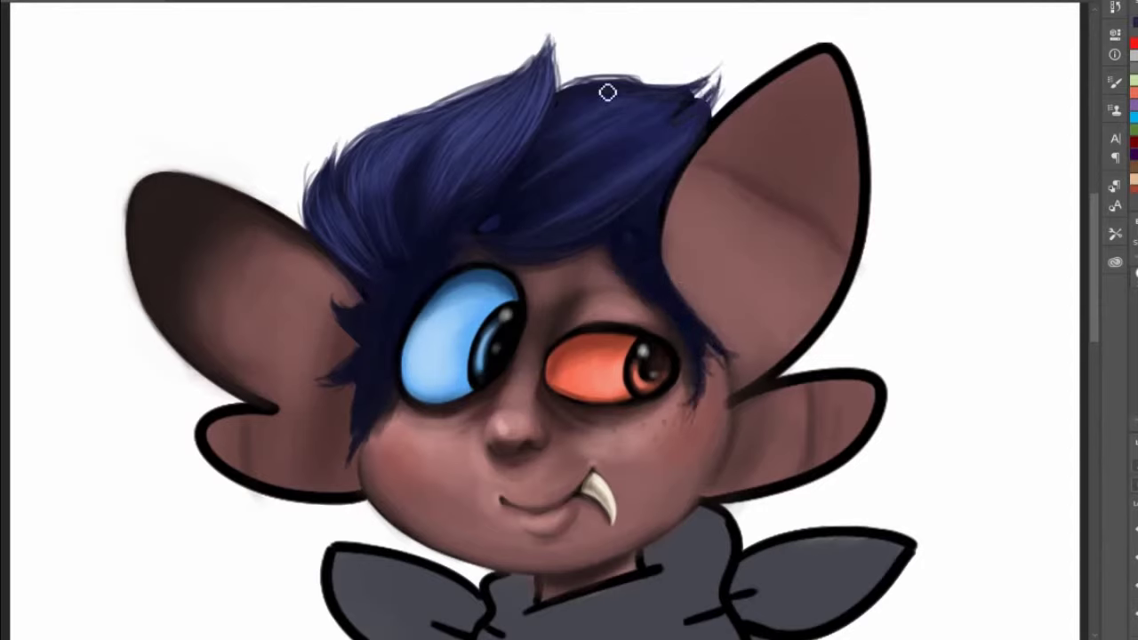
{"action": "left_click_drag", "start_coordinate": [607, 92], "coordinate": [721, 70]}
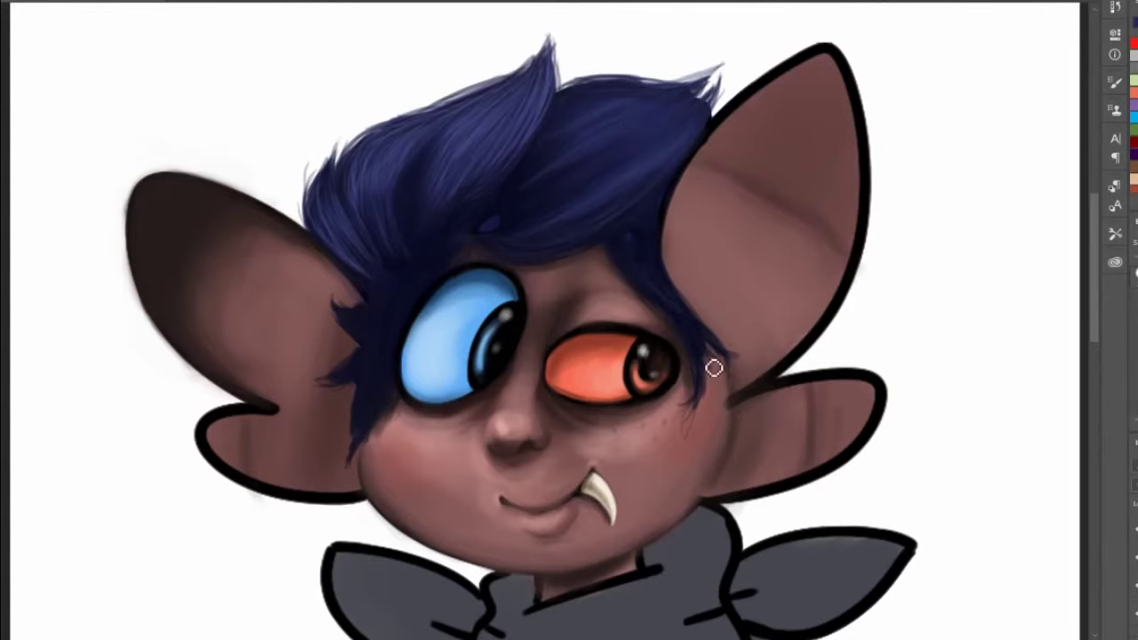
Paint a thick blue eyebrow above the orange eye with furrowed skin shading at its inner end.
{"action": "mouse_move", "coordinate": [626, 282]}
{"action": "left_mouse_down"}
{"action": "mouse_move", "coordinate": [552, 284]}
{"action": "mouse_move", "coordinate": [575, 314]}
{"action": "mouse_move", "coordinate": [505, 368]}
{"action": "mouse_move", "coordinate": [645, 319]}
{"action": "left_mouse_up"}
{"action": "mouse_move", "coordinate": [544, 275]}
{"action": "left_mouse_down"}
{"action": "mouse_move", "coordinate": [556, 302]}
{"action": "mouse_move", "coordinate": [593, 275]}
{"action": "mouse_move", "coordinate": [613, 297]}
{"action": "mouse_move", "coordinate": [542, 292]}
{"action": "mouse_move", "coordinate": [618, 293]}
{"action": "mouse_move", "coordinate": [648, 320]}
{"action": "left_mouse_up"}
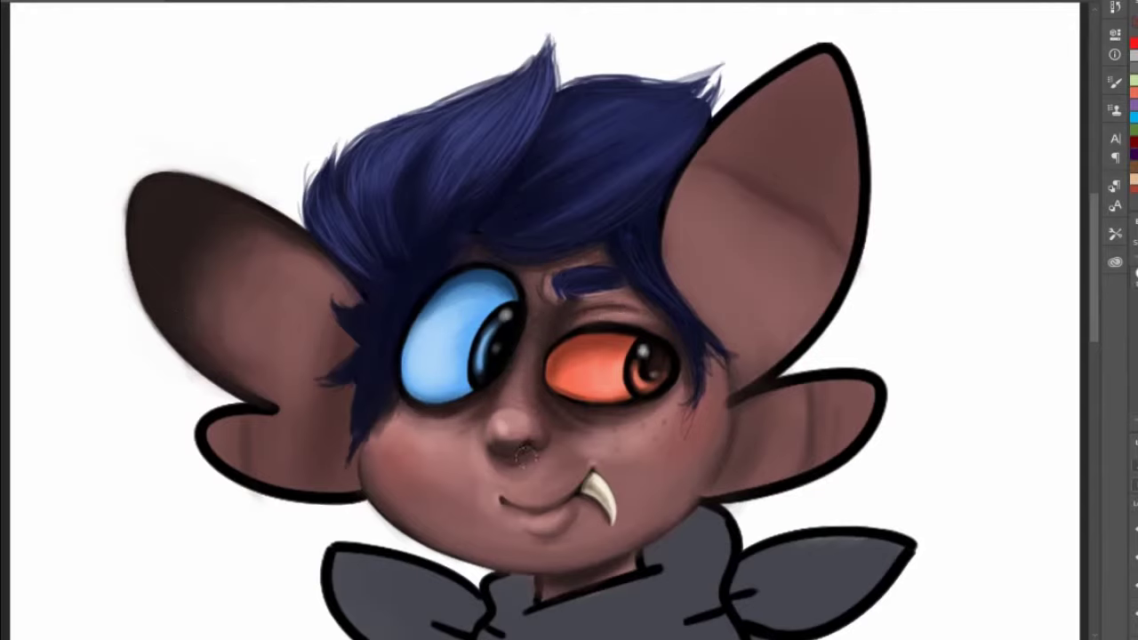
Paint lighter blue strands through the fringe and side tufts around the blue eye, ending in fine wispy tips over ear and cheek.
{"action": "key", "text": "ctrl+0"}
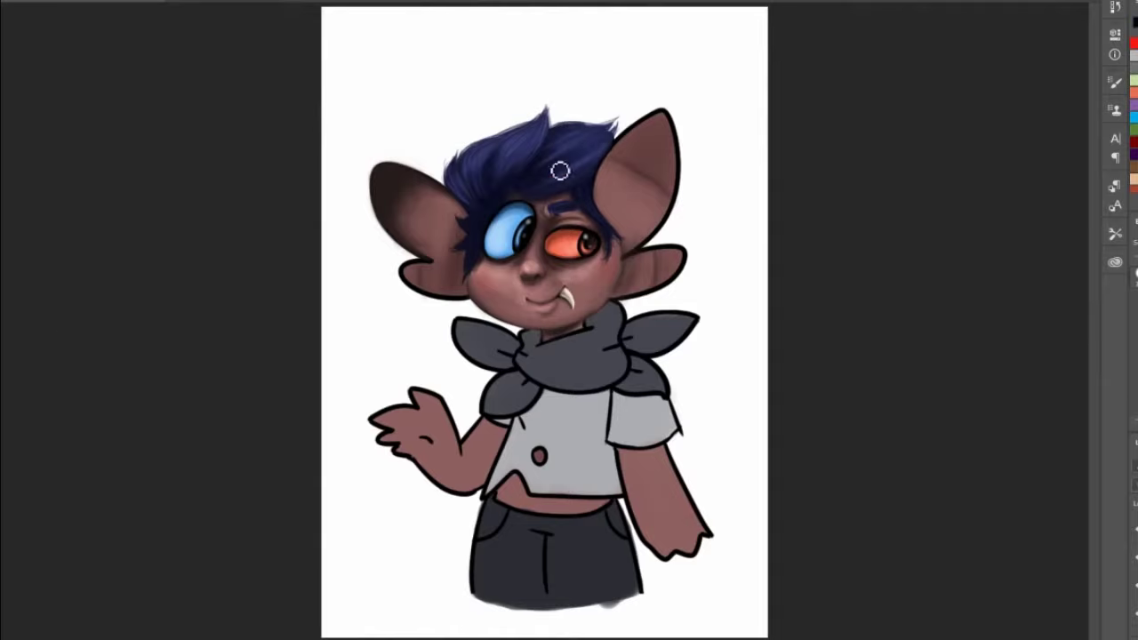
{"action": "mouse_move", "coordinate": [544, 203]}
{"action": "left_mouse_down"}
{"action": "mouse_move", "coordinate": [561, 225]}
{"action": "mouse_move", "coordinate": [601, 228]}
{"action": "left_mouse_up"}
{"action": "left_click_drag", "start_coordinate": [378, 270], "coordinate": [398, 312]}
{"action": "left_click_drag", "start_coordinate": [427, 356], "coordinate": [388, 460]}
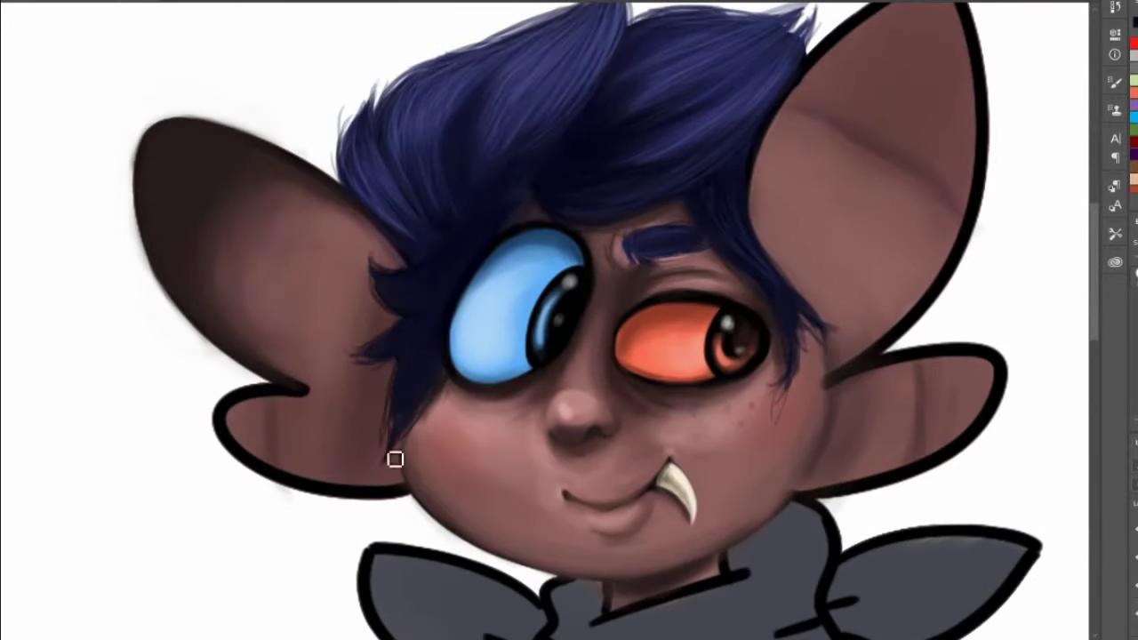
{"action": "left_click_drag", "start_coordinate": [479, 267], "coordinate": [458, 311]}
{"action": "left_click_drag", "start_coordinate": [425, 269], "coordinate": [475, 232]}
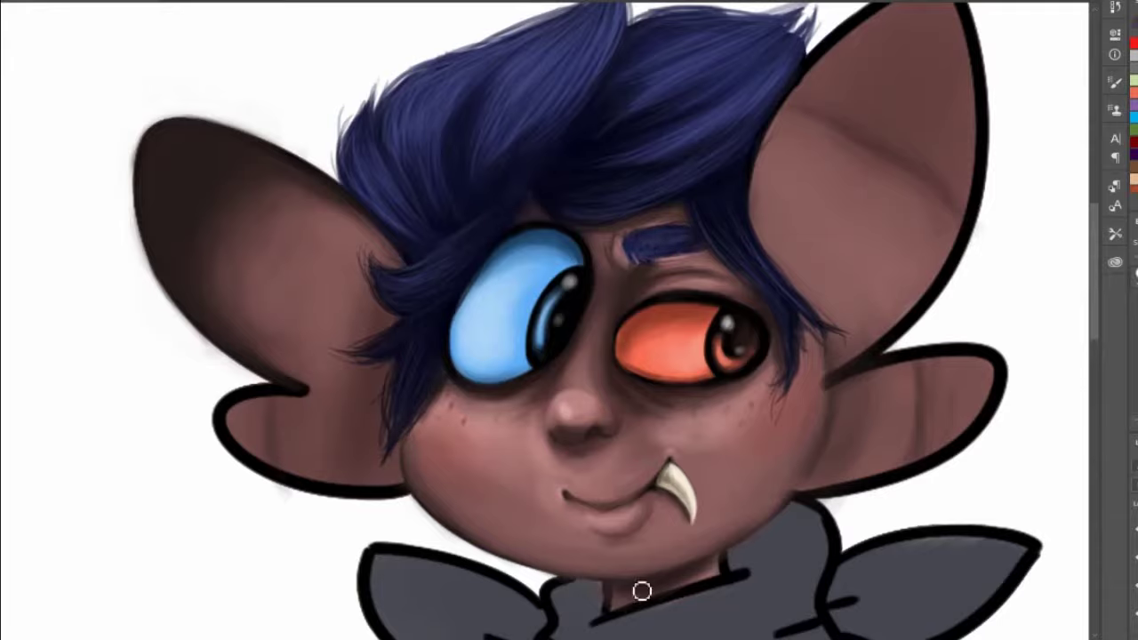
Darken the tips and rims of the upper and lower ears with soft brown shading that covers the black outlines.
{"action": "key", "text": "ctrl+0"}
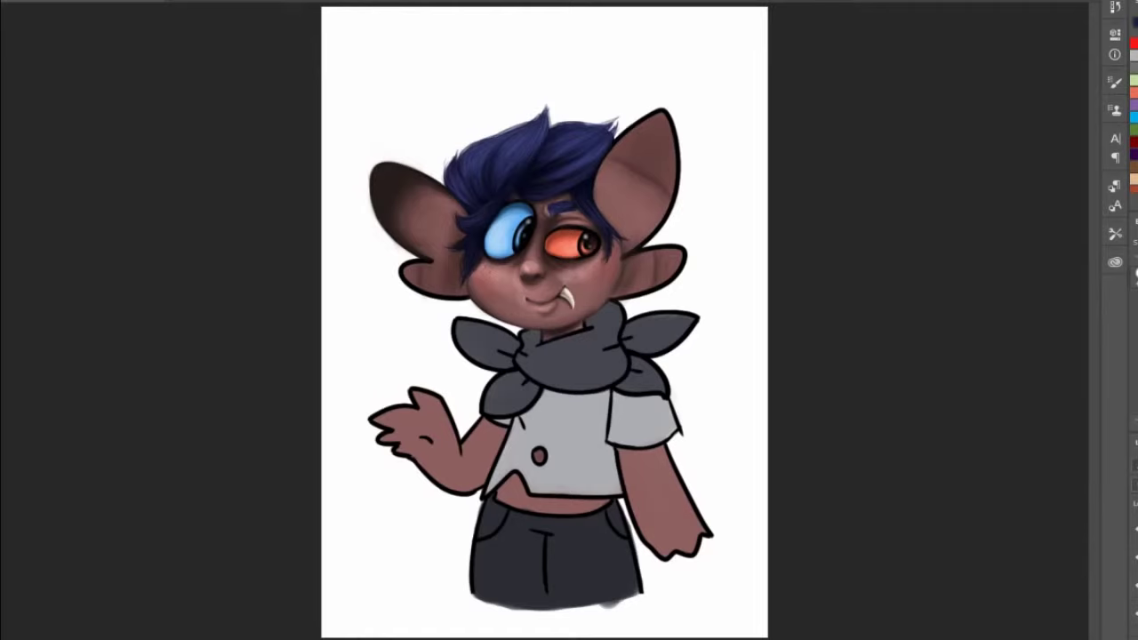
{"action": "mouse_move", "coordinate": [653, 123]}
{"action": "left_mouse_down"}
{"action": "mouse_move", "coordinate": [640, 147]}
{"action": "mouse_move", "coordinate": [669, 176]}
{"action": "mouse_move", "coordinate": [626, 185]}
{"action": "left_mouse_up"}
{"action": "left_click_drag", "start_coordinate": [670, 188], "coordinate": [637, 233]}
{"action": "left_click_drag", "start_coordinate": [607, 175], "coordinate": [608, 207]}
{"action": "left_click_drag", "start_coordinate": [674, 183], "coordinate": [644, 242]}
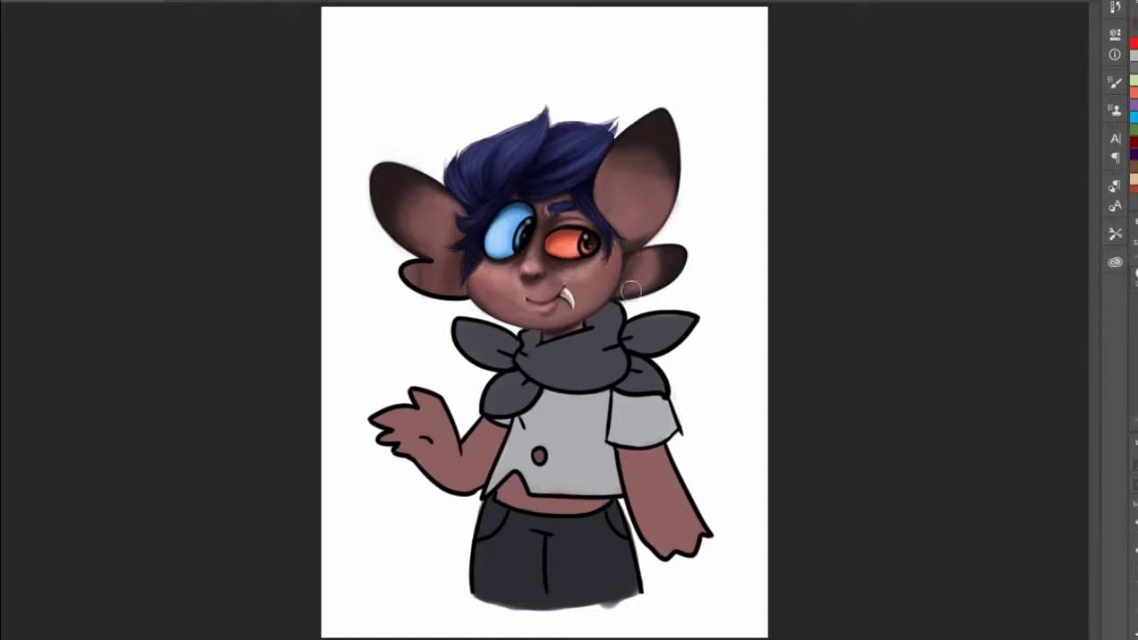
{"action": "left_click_drag", "start_coordinate": [409, 267], "coordinate": [415, 283]}
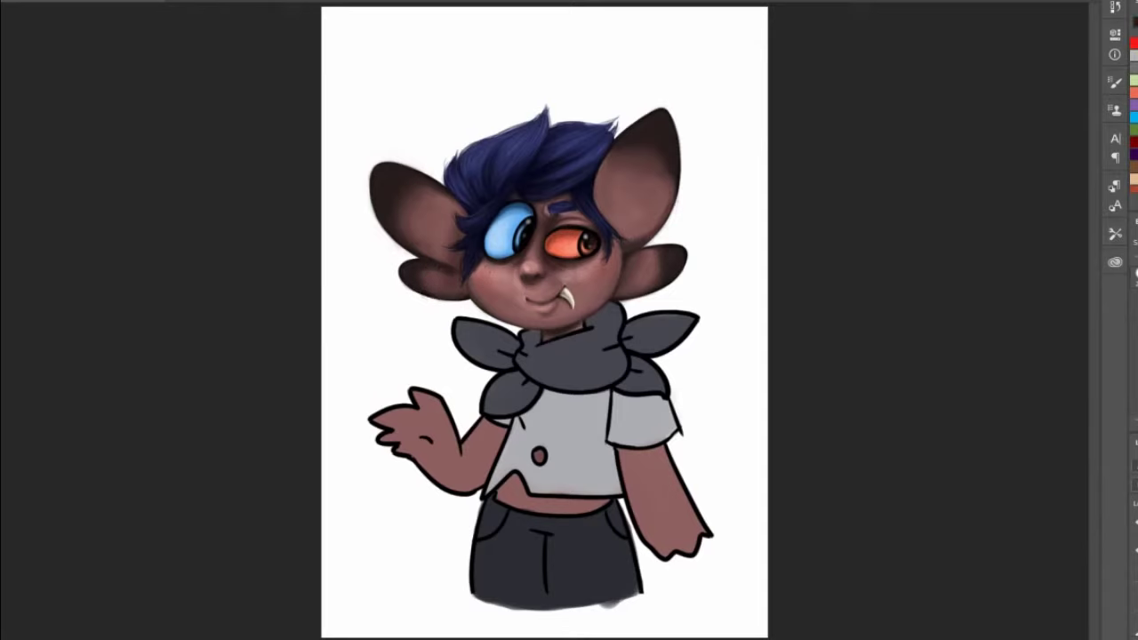
Shade the scarf with dark folds and soft gray highlights, and paint the neck skin where it meets the scarf's upper edge.
{"action": "mouse_move", "coordinate": [612, 317]}
{"action": "left_mouse_down"}
{"action": "mouse_move", "coordinate": [590, 333]}
{"action": "mouse_move", "coordinate": [607, 335]}
{"action": "mouse_move", "coordinate": [544, 345]}
{"action": "left_mouse_up"}
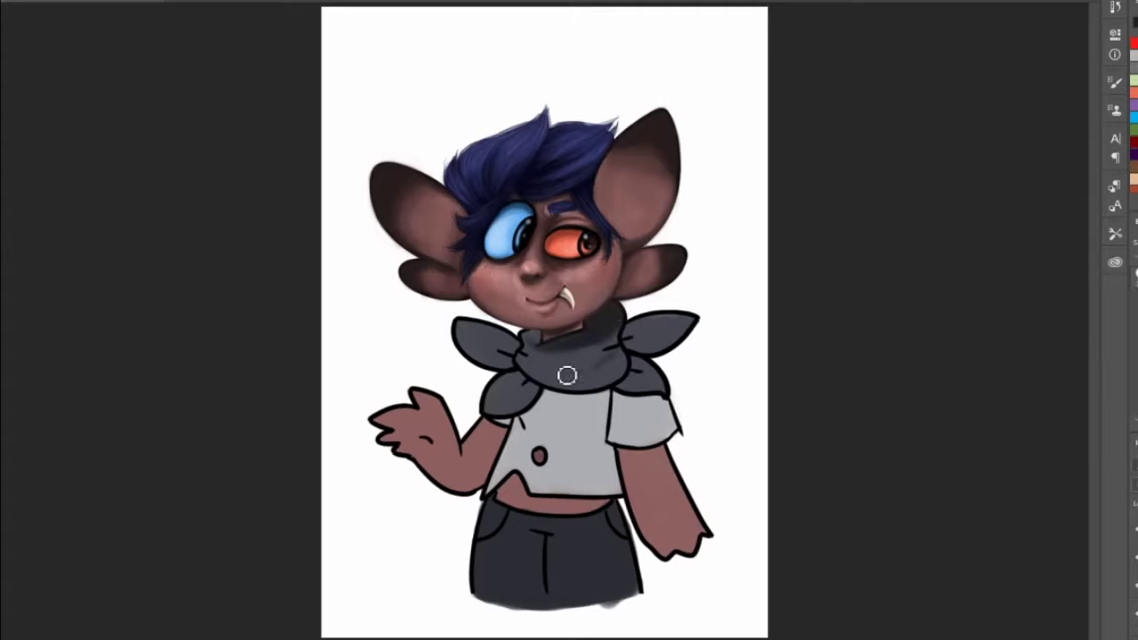
{"action": "mouse_move", "coordinate": [564, 370]}
{"action": "left_mouse_down"}
{"action": "mouse_move", "coordinate": [606, 360]}
{"action": "mouse_move", "coordinate": [562, 379]}
{"action": "left_mouse_up"}
{"action": "mouse_move", "coordinate": [626, 344]}
{"action": "left_mouse_down"}
{"action": "mouse_move", "coordinate": [653, 353]}
{"action": "mouse_move", "coordinate": [629, 382]}
{"action": "mouse_move", "coordinate": [643, 389]}
{"action": "left_mouse_up"}
{"action": "mouse_move", "coordinate": [487, 348]}
{"action": "left_mouse_down"}
{"action": "mouse_move", "coordinate": [523, 383]}
{"action": "mouse_move", "coordinate": [509, 393]}
{"action": "left_mouse_up"}
{"action": "left_click_drag", "start_coordinate": [611, 354], "coordinate": [574, 370]}
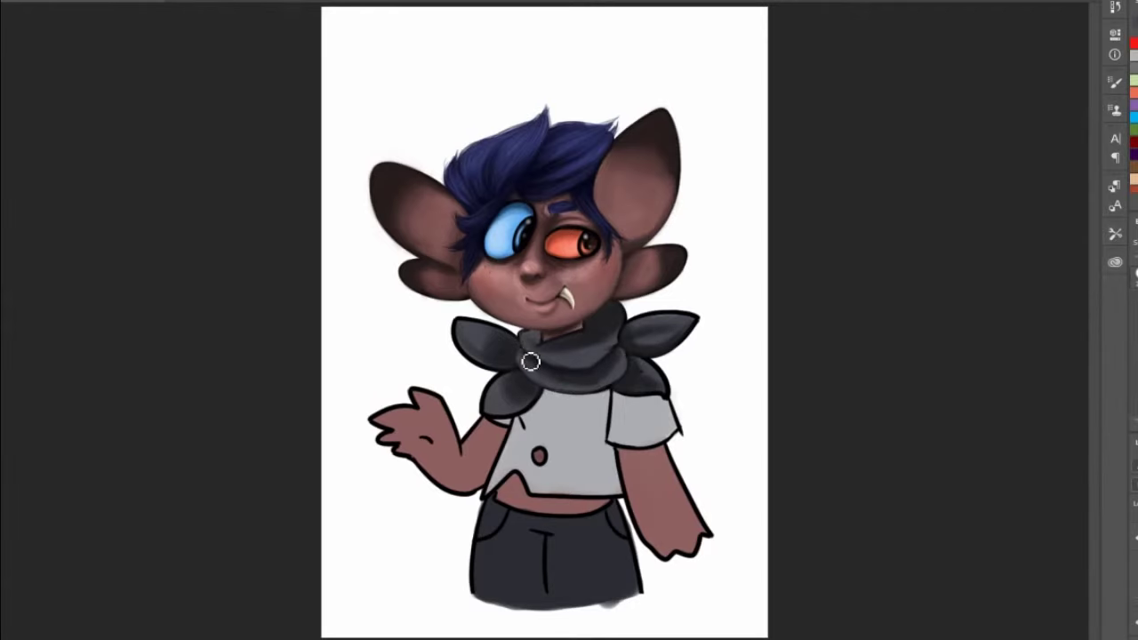
{"action": "left_click", "coordinate": [415, 196], "text": "alt"}
{"action": "left_click_drag", "start_coordinate": [578, 332], "coordinate": [550, 347]}
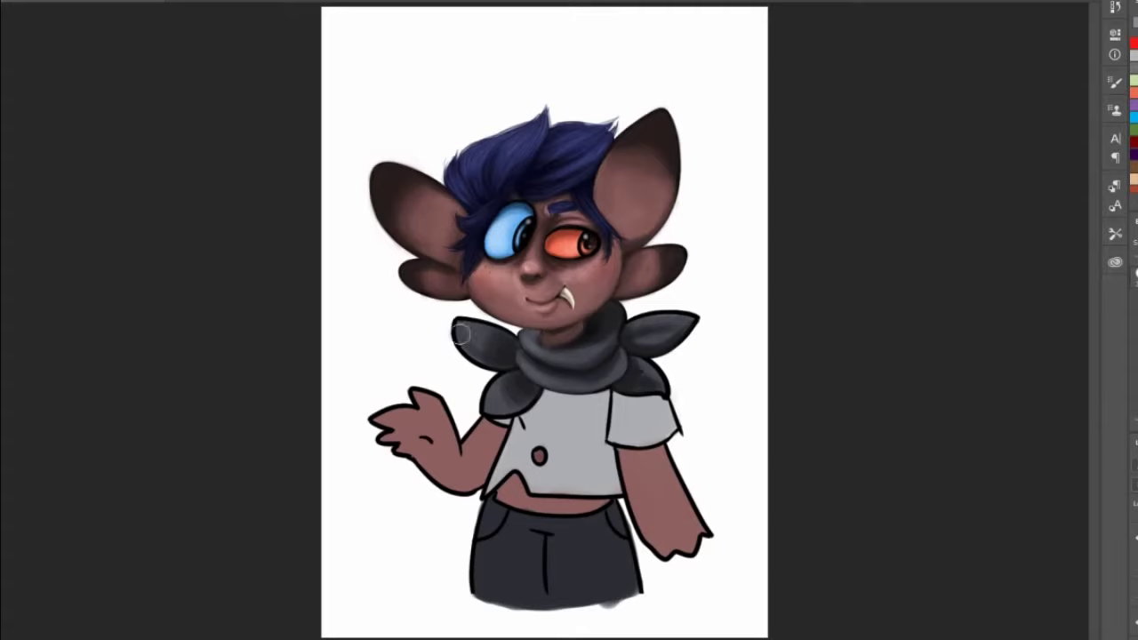
Lighten the pointed scarf ends on both shoulders with gray highlights and paint over their black outlines.
{"action": "mouse_move", "coordinate": [460, 335]}
{"action": "left_mouse_down"}
{"action": "mouse_move", "coordinate": [498, 355]}
{"action": "mouse_move", "coordinate": [495, 342]}
{"action": "mouse_move", "coordinate": [494, 367]}
{"action": "mouse_move", "coordinate": [495, 326]}
{"action": "mouse_move", "coordinate": [485, 334]}
{"action": "left_mouse_up"}
{"action": "mouse_move", "coordinate": [527, 403]}
{"action": "left_mouse_down"}
{"action": "mouse_move", "coordinate": [491, 380]}
{"action": "mouse_move", "coordinate": [503, 384]}
{"action": "mouse_move", "coordinate": [497, 415]}
{"action": "mouse_move", "coordinate": [513, 411]}
{"action": "mouse_move", "coordinate": [502, 399]}
{"action": "mouse_move", "coordinate": [518, 399]}
{"action": "left_mouse_up"}
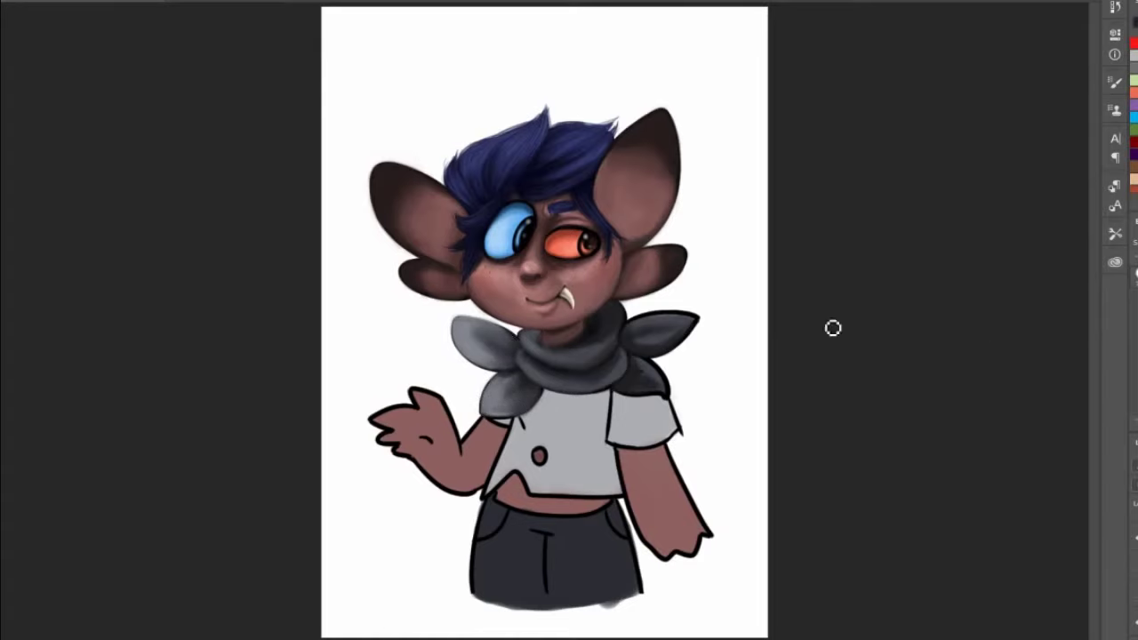
{"action": "left_click_drag", "start_coordinate": [648, 329], "coordinate": [690, 321]}
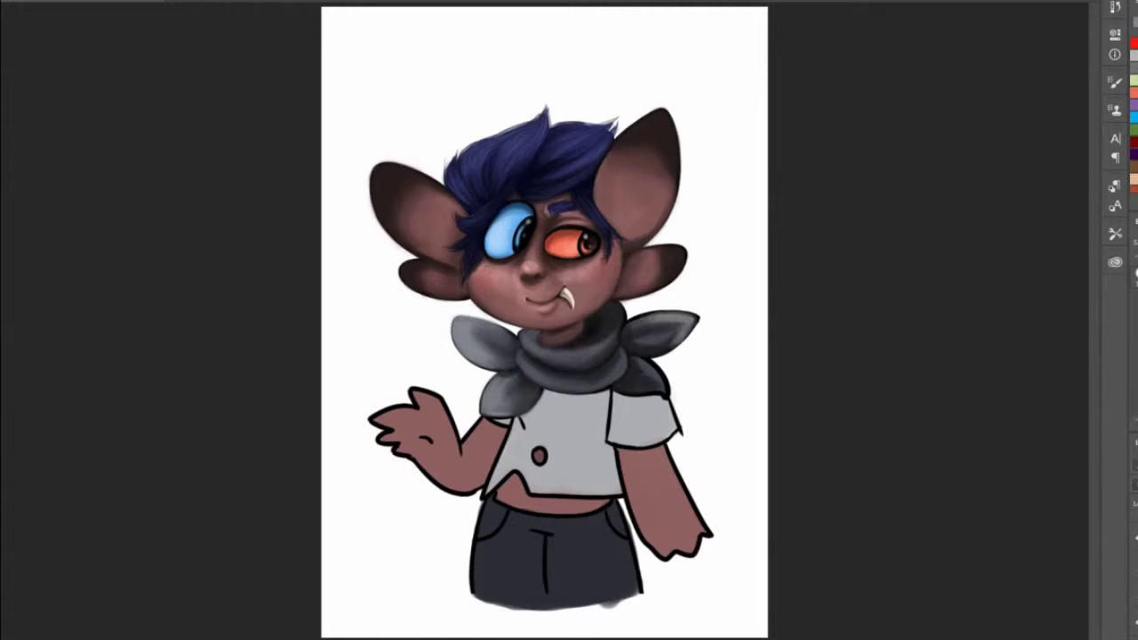
{"action": "mouse_move", "coordinate": [692, 331]}
{"action": "left_mouse_down"}
{"action": "mouse_move", "coordinate": [662, 328]}
{"action": "mouse_move", "coordinate": [638, 372]}
{"action": "mouse_move", "coordinate": [640, 315]}
{"action": "left_mouse_up"}
{"action": "left_click", "coordinate": [641, 345], "text": "alt"}
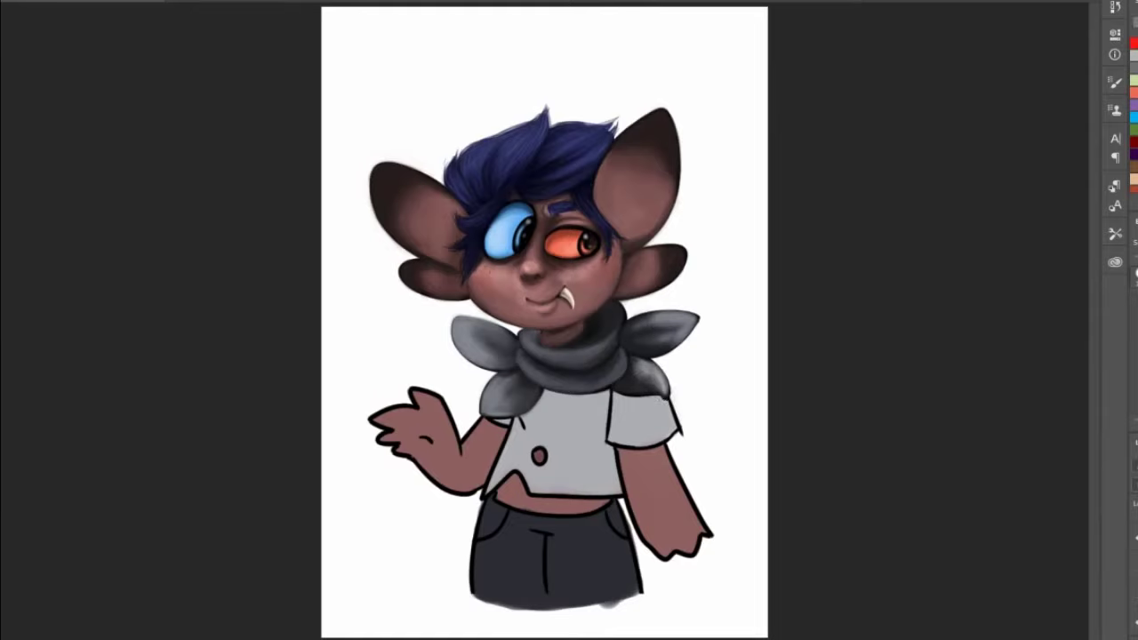
Shade the shirt below the scarf and along its sides with gray, and paint over the outline of its torn hem.
{"action": "left_click_drag", "start_coordinate": [545, 397], "coordinate": [601, 395]}
{"action": "left_click_drag", "start_coordinate": [527, 421], "coordinate": [507, 451]}
{"action": "left_click_drag", "start_coordinate": [609, 396], "coordinate": [590, 494]}
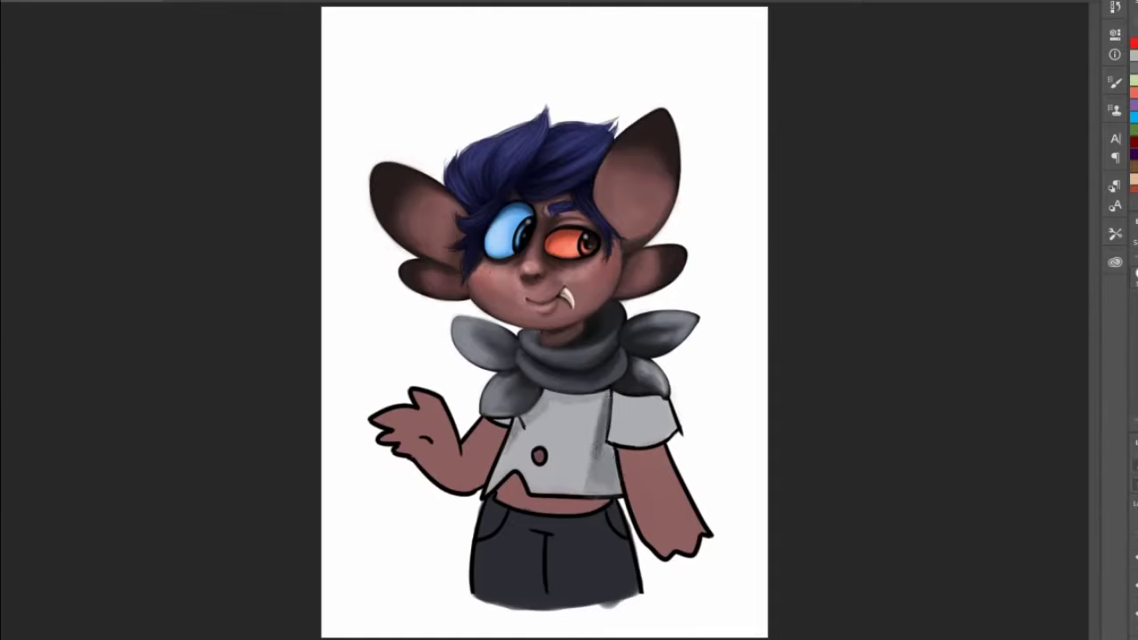
{"action": "mouse_move", "coordinate": [615, 448]}
{"action": "left_mouse_down"}
{"action": "mouse_move", "coordinate": [614, 480]}
{"action": "mouse_move", "coordinate": [594, 494]}
{"action": "left_mouse_up"}
{"action": "mouse_move", "coordinate": [592, 405]}
{"action": "left_mouse_down"}
{"action": "mouse_move", "coordinate": [587, 487]}
{"action": "mouse_move", "coordinate": [571, 488]}
{"action": "mouse_move", "coordinate": [594, 491]}
{"action": "left_mouse_up"}
{"action": "mouse_move", "coordinate": [544, 407]}
{"action": "left_mouse_down"}
{"action": "mouse_move", "coordinate": [523, 429]}
{"action": "mouse_move", "coordinate": [516, 489]}
{"action": "left_mouse_up"}
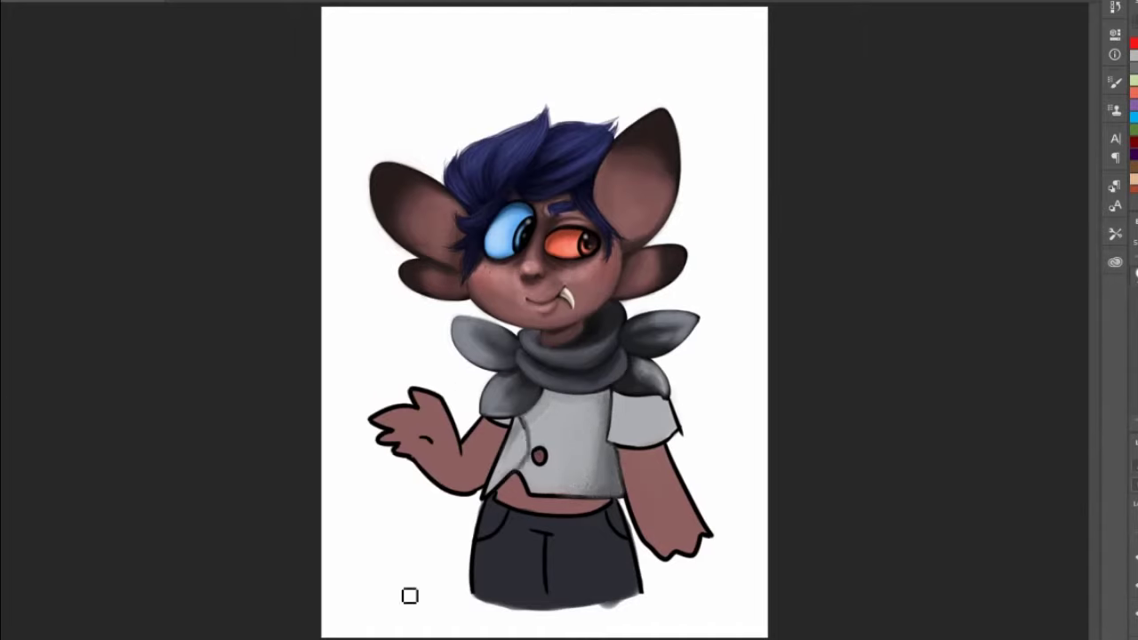
{"action": "mouse_move", "coordinate": [523, 419]}
{"action": "left_mouse_down"}
{"action": "mouse_move", "coordinate": [485, 496]}
{"action": "mouse_move", "coordinate": [529, 452]}
{"action": "mouse_move", "coordinate": [486, 497]}
{"action": "mouse_move", "coordinate": [514, 424]}
{"action": "mouse_move", "coordinate": [551, 399]}
{"action": "mouse_move", "coordinate": [611, 398]}
{"action": "left_mouse_up"}
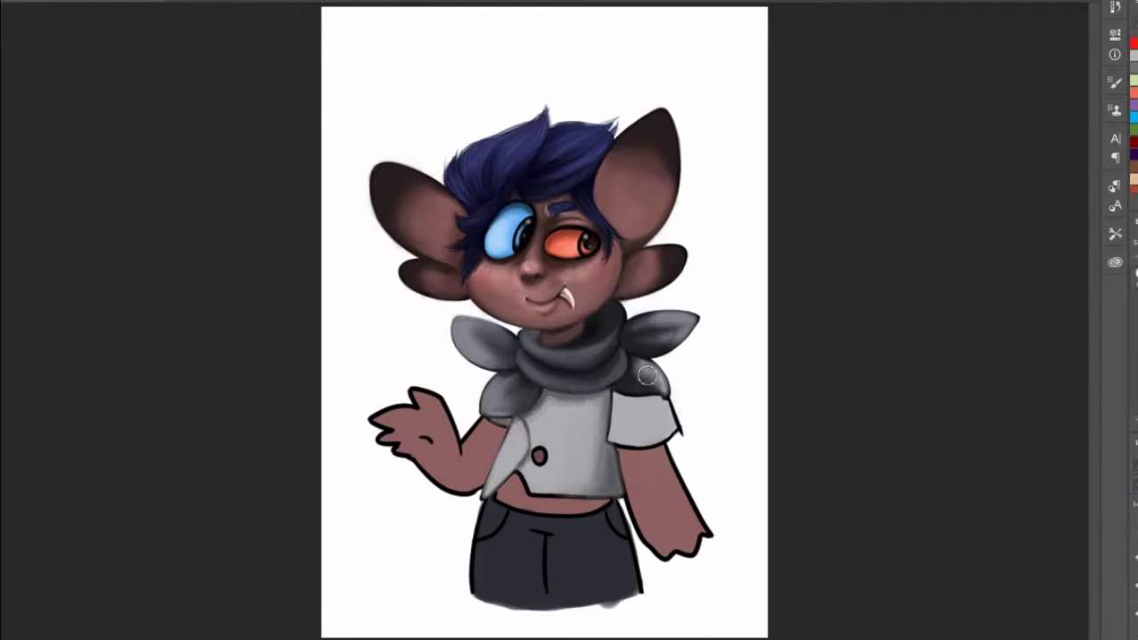
{"action": "left_click_drag", "start_coordinate": [517, 474], "coordinate": [582, 497]}
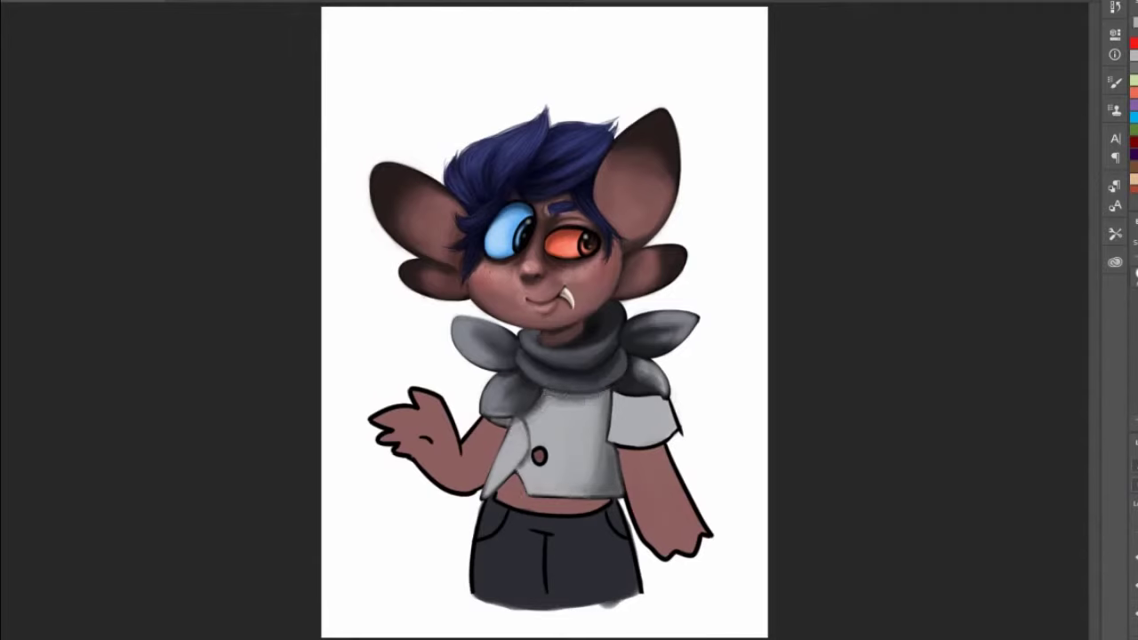
Blend the shirt front with sampled grays, adding diagonal fabric folds, and shade the short sleeve on the lowered arm.
{"action": "left_click", "coordinate": [538, 456]}
{"action": "left_click", "coordinate": [537, 397], "text": "alt"}
{"action": "mouse_move", "coordinate": [526, 411]}
{"action": "left_mouse_down"}
{"action": "mouse_move", "coordinate": [583, 397]}
{"action": "mouse_move", "coordinate": [527, 418]}
{"action": "left_mouse_up"}
{"action": "left_click", "coordinate": [562, 426], "text": "alt"}
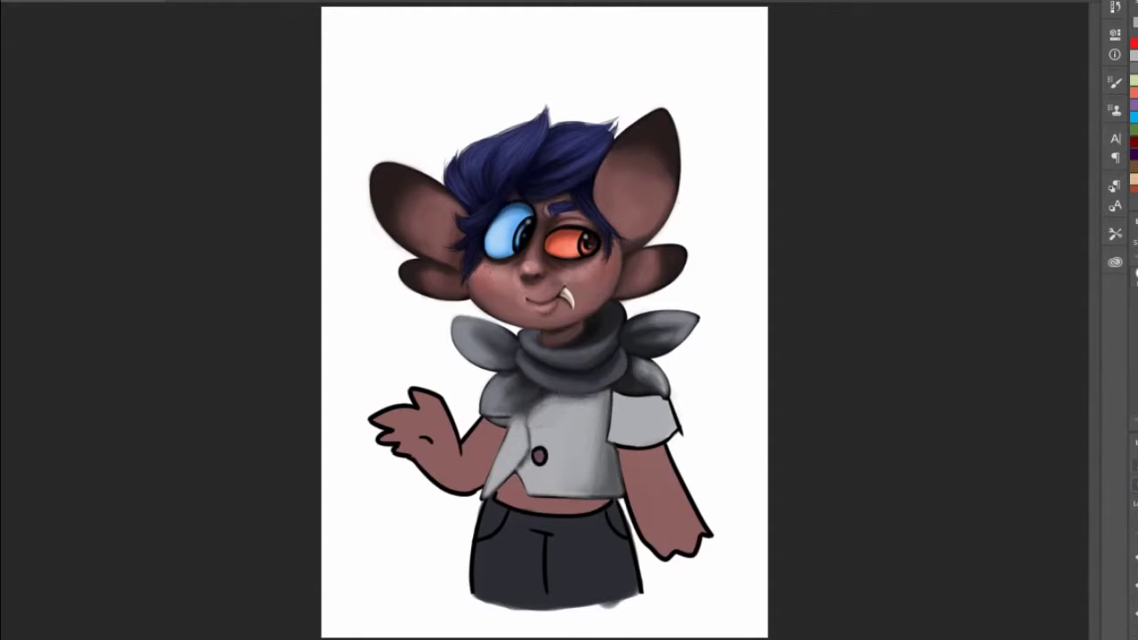
{"action": "left_click", "coordinate": [534, 419], "text": "alt"}
{"action": "left_click_drag", "start_coordinate": [533, 418], "coordinate": [583, 406]}
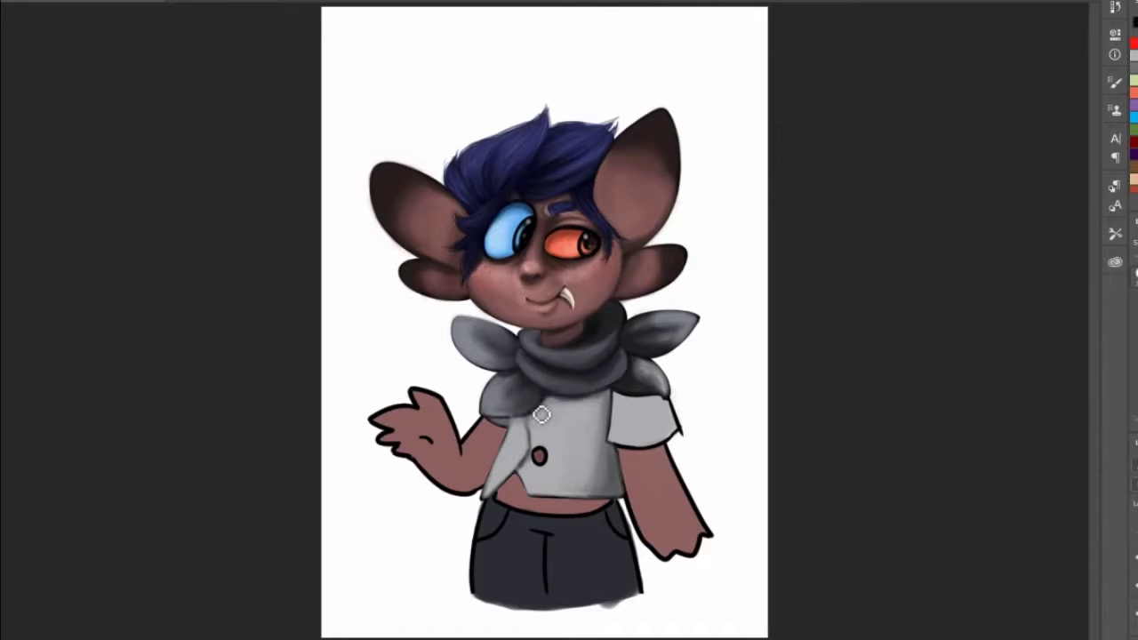
{"action": "left_click", "coordinate": [528, 472], "text": "alt"}
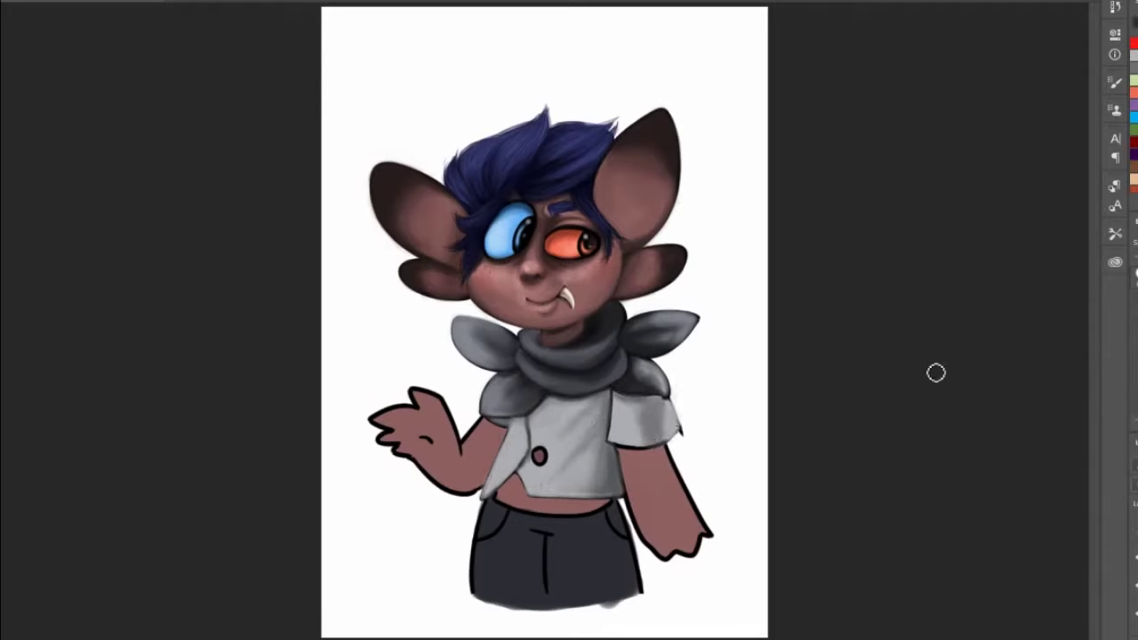
{"action": "mouse_move", "coordinate": [610, 397]}
{"action": "left_mouse_down"}
{"action": "mouse_move", "coordinate": [643, 449]}
{"action": "mouse_move", "coordinate": [619, 450]}
{"action": "mouse_move", "coordinate": [671, 449]}
{"action": "mouse_move", "coordinate": [644, 435]}
{"action": "left_mouse_up"}
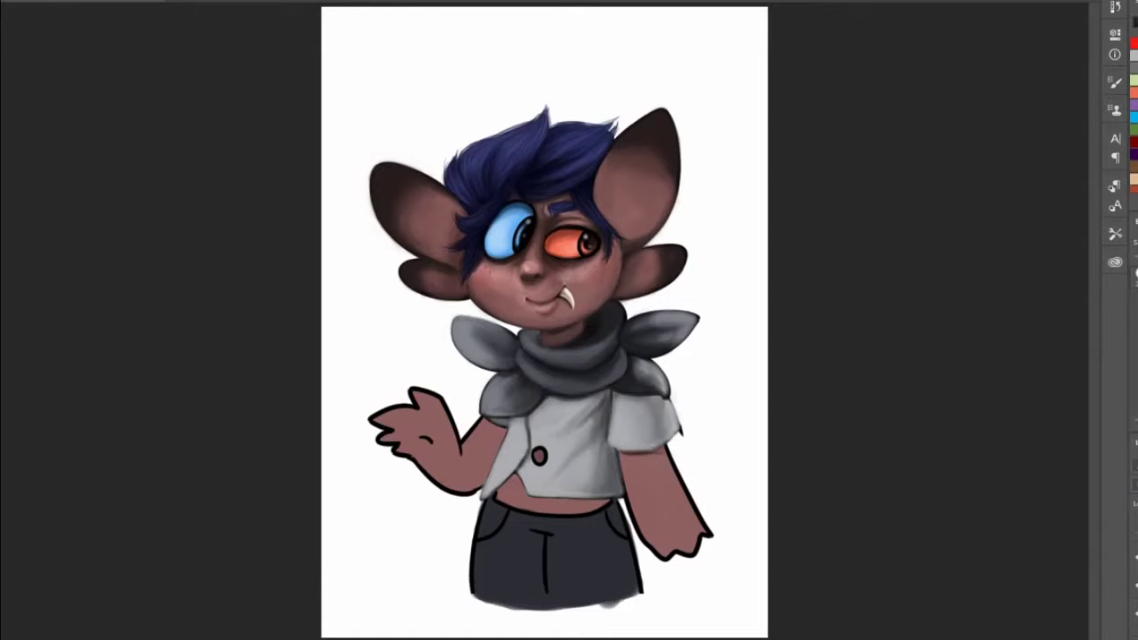
Shade the lowered arm with dark edges and a lighter center, and paint its fingertips orange and blue.
{"action": "left_click_drag", "start_coordinate": [638, 454], "coordinate": [680, 533]}
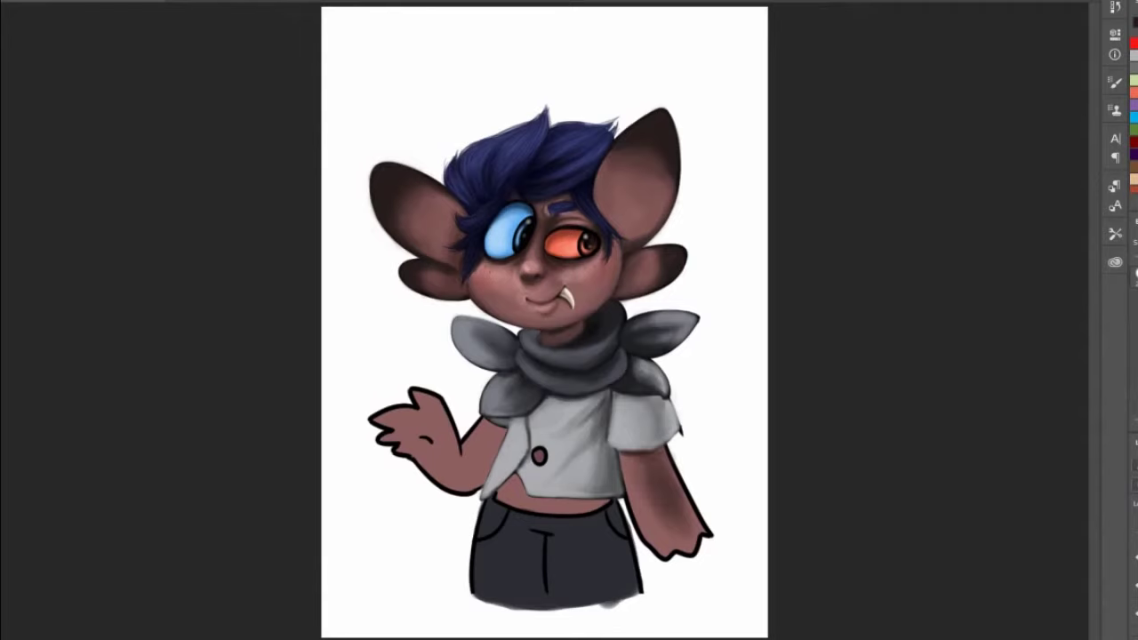
{"action": "mouse_move", "coordinate": [632, 463]}
{"action": "left_mouse_down"}
{"action": "mouse_move", "coordinate": [649, 534]}
{"action": "mouse_move", "coordinate": [635, 493]}
{"action": "left_mouse_up"}
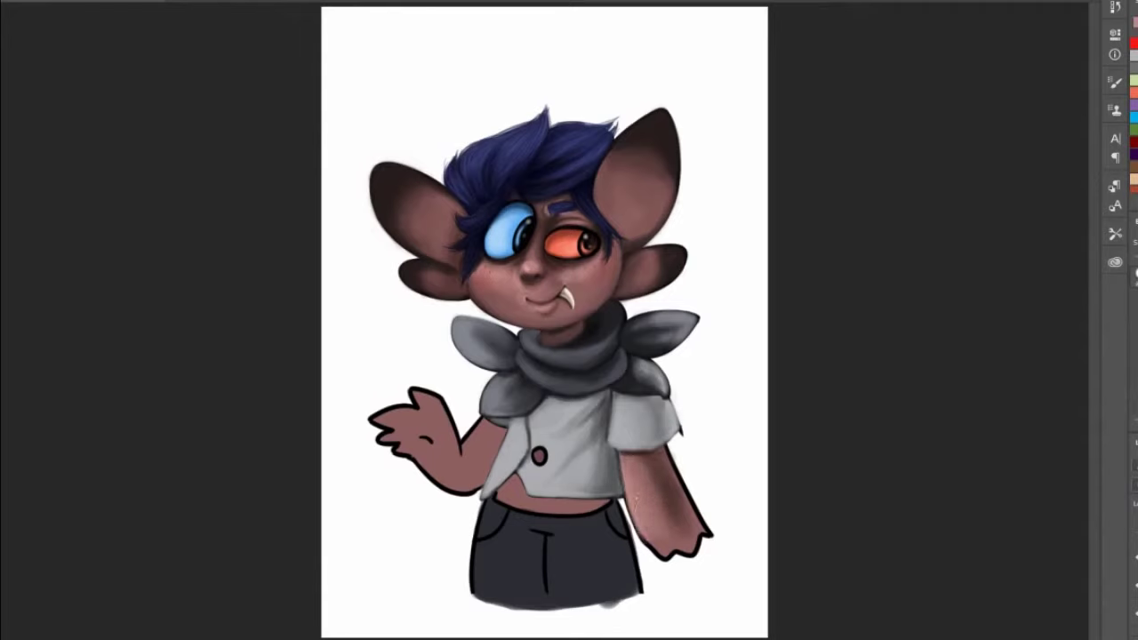
{"action": "mouse_move", "coordinate": [669, 451]}
{"action": "left_mouse_down"}
{"action": "mouse_move", "coordinate": [709, 531]}
{"action": "mouse_move", "coordinate": [688, 515]}
{"action": "left_mouse_up"}
{"action": "left_click", "coordinate": [269, 303], "text": "alt"}
{"action": "left_click_drag", "start_coordinate": [625, 455], "coordinate": [665, 457]}
{"action": "mouse_move", "coordinate": [667, 509]}
{"action": "left_mouse_down"}
{"action": "mouse_move", "coordinate": [662, 490]}
{"action": "mouse_move", "coordinate": [680, 502]}
{"action": "left_mouse_up"}
{"action": "mouse_move", "coordinate": [658, 551]}
{"action": "left_mouse_down"}
{"action": "mouse_move", "coordinate": [672, 559]}
{"action": "mouse_move", "coordinate": [713, 536]}
{"action": "mouse_move", "coordinate": [666, 551]}
{"action": "mouse_move", "coordinate": [714, 539]}
{"action": "mouse_move", "coordinate": [696, 542]}
{"action": "left_mouse_up"}
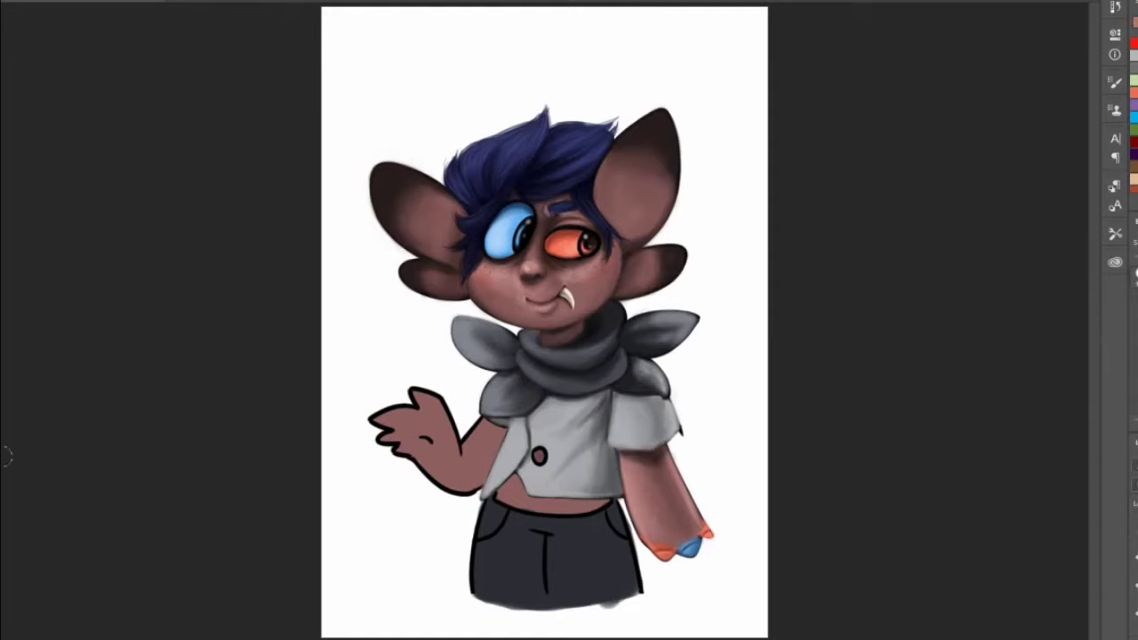
{"action": "mouse_move", "coordinate": [644, 480]}
{"action": "left_mouse_down"}
{"action": "mouse_move", "coordinate": [661, 534]}
{"action": "mouse_move", "coordinate": [655, 494]}
{"action": "left_mouse_up"}
{"action": "key", "text": "ctrl+z"}
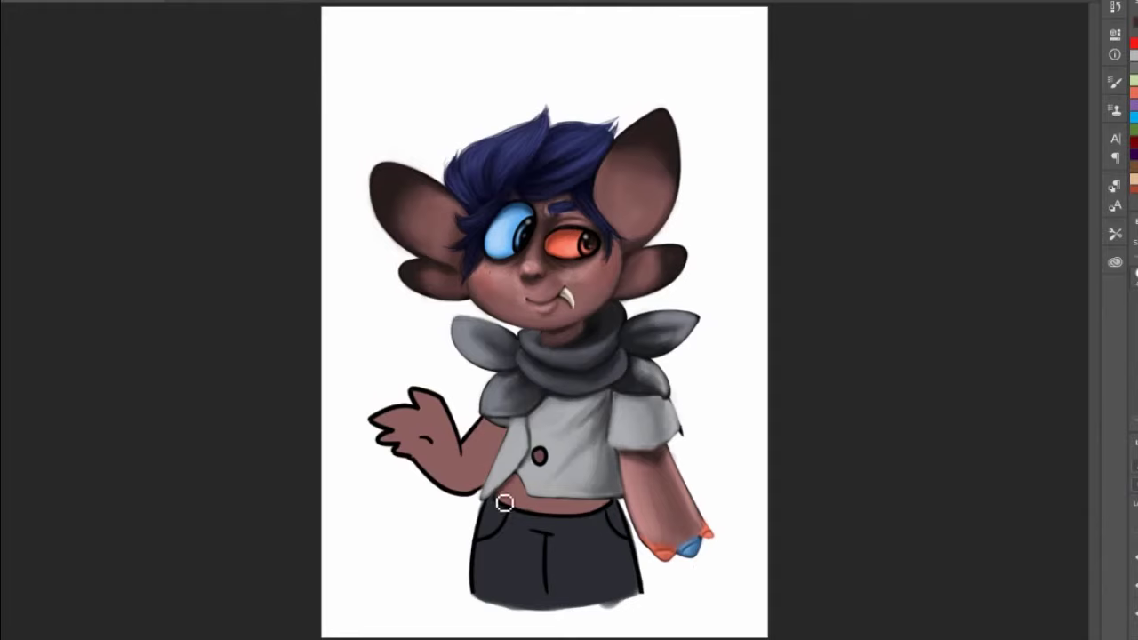
Shade the bare midriff between shirt and trousers with sampled skin tones, and darken the raised arm beneath its sleeve.
{"action": "mouse_move", "coordinate": [505, 498]}
{"action": "left_mouse_down"}
{"action": "mouse_move", "coordinate": [601, 505]}
{"action": "mouse_move", "coordinate": [550, 513]}
{"action": "mouse_move", "coordinate": [530, 507]}
{"action": "mouse_move", "coordinate": [567, 505]}
{"action": "mouse_move", "coordinate": [514, 498]}
{"action": "left_mouse_up"}
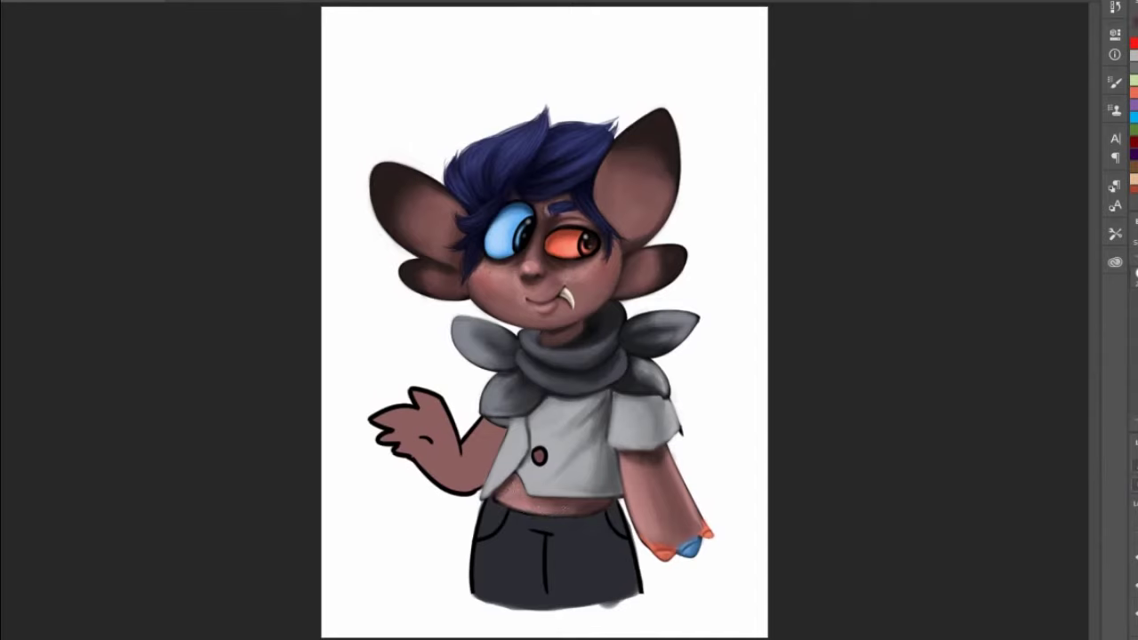
{"action": "left_click", "coordinate": [532, 505], "text": "alt"}
{"action": "left_click_drag", "start_coordinate": [511, 505], "coordinate": [578, 513]}
{"action": "mouse_move", "coordinate": [492, 425]}
{"action": "left_mouse_down"}
{"action": "mouse_move", "coordinate": [513, 438]}
{"action": "mouse_move", "coordinate": [503, 441]}
{"action": "left_mouse_up"}
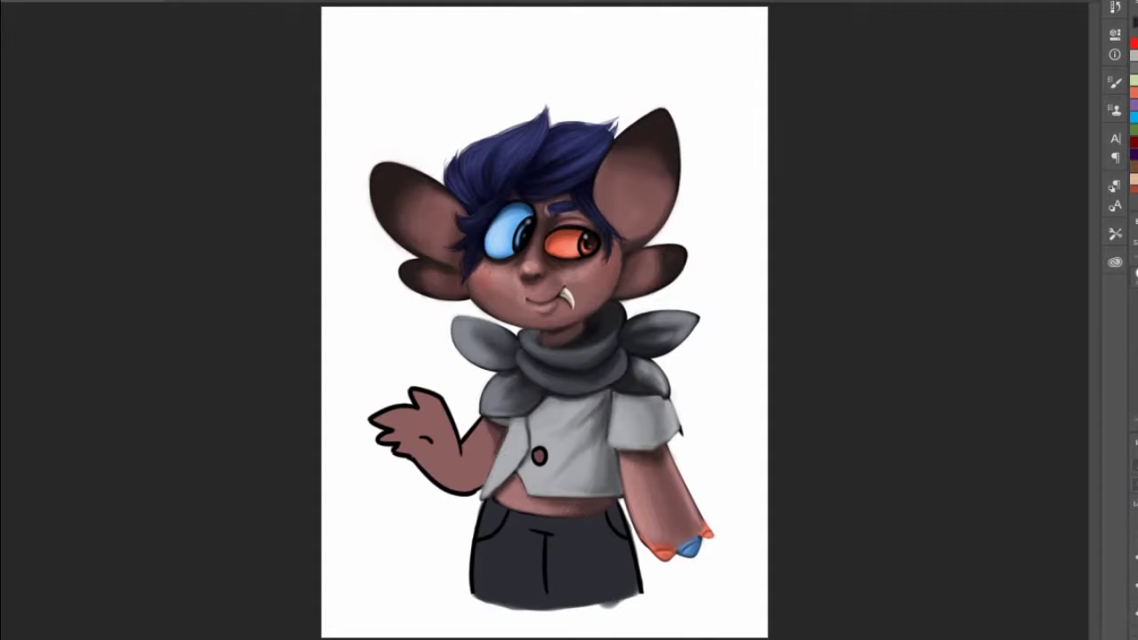
Shade the raised forearm and palm with skin tones, and paint the hand's fingers in alternating blue and orange.
{"action": "mouse_move", "coordinate": [501, 466]}
{"action": "left_mouse_down"}
{"action": "mouse_move", "coordinate": [472, 485]}
{"action": "mouse_move", "coordinate": [423, 469]}
{"action": "mouse_move", "coordinate": [436, 427]}
{"action": "mouse_move", "coordinate": [417, 432]}
{"action": "mouse_move", "coordinate": [455, 467]}
{"action": "left_mouse_up"}
{"action": "left_click", "coordinate": [514, 278], "text": "alt"}
{"action": "left_click", "coordinate": [430, 436], "text": "alt"}
{"action": "mouse_move", "coordinate": [454, 431]}
{"action": "left_mouse_down"}
{"action": "mouse_move", "coordinate": [452, 476]}
{"action": "mouse_move", "coordinate": [457, 442]}
{"action": "left_mouse_up"}
{"action": "left_click", "coordinate": [689, 548], "text": "alt"}
{"action": "mouse_move", "coordinate": [417, 397]}
{"action": "left_mouse_down"}
{"action": "mouse_move", "coordinate": [440, 403]}
{"action": "mouse_move", "coordinate": [433, 417]}
{"action": "mouse_move", "coordinate": [389, 428]}
{"action": "mouse_move", "coordinate": [378, 414]}
{"action": "mouse_move", "coordinate": [402, 431]}
{"action": "left_mouse_up"}
{"action": "left_click", "coordinate": [427, 421], "text": "alt"}
{"action": "left_click", "coordinate": [404, 427], "text": "alt"}
{"action": "left_click_drag", "start_coordinate": [395, 438], "coordinate": [388, 447]}
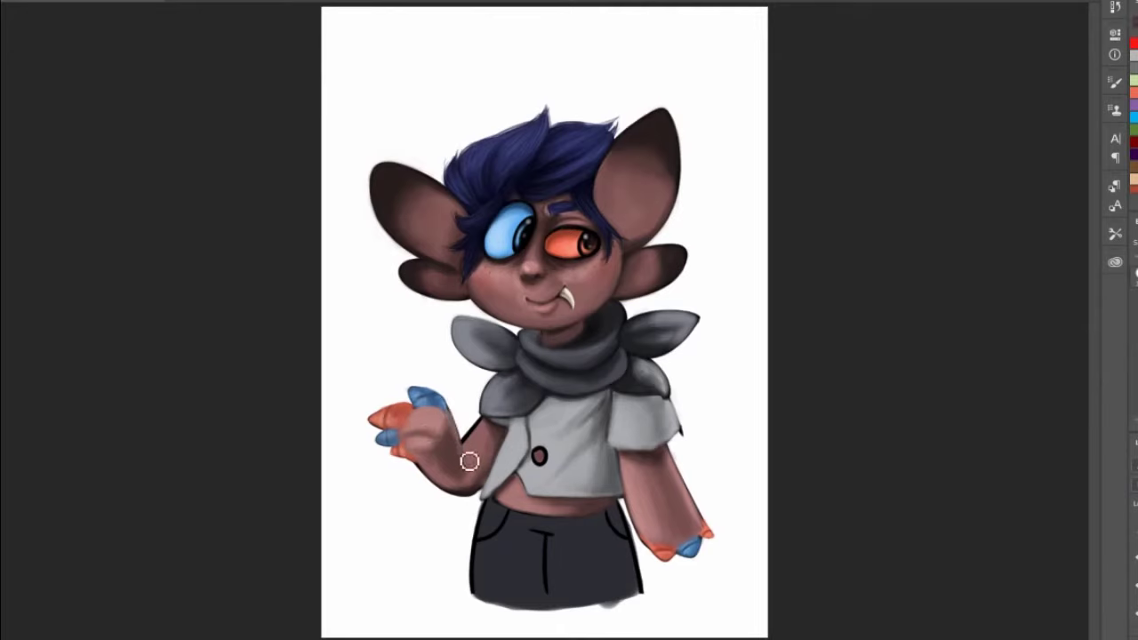
Cover the raised arm's remaining outline, define the palm crease, and repaint the round shirt hole in dark red without its outline.
{"action": "mouse_move", "coordinate": [475, 439]}
{"action": "left_mouse_down"}
{"action": "mouse_move", "coordinate": [438, 482]}
{"action": "mouse_move", "coordinate": [465, 512]}
{"action": "mouse_move", "coordinate": [431, 458]}
{"action": "mouse_move", "coordinate": [468, 488]}
{"action": "left_mouse_up"}
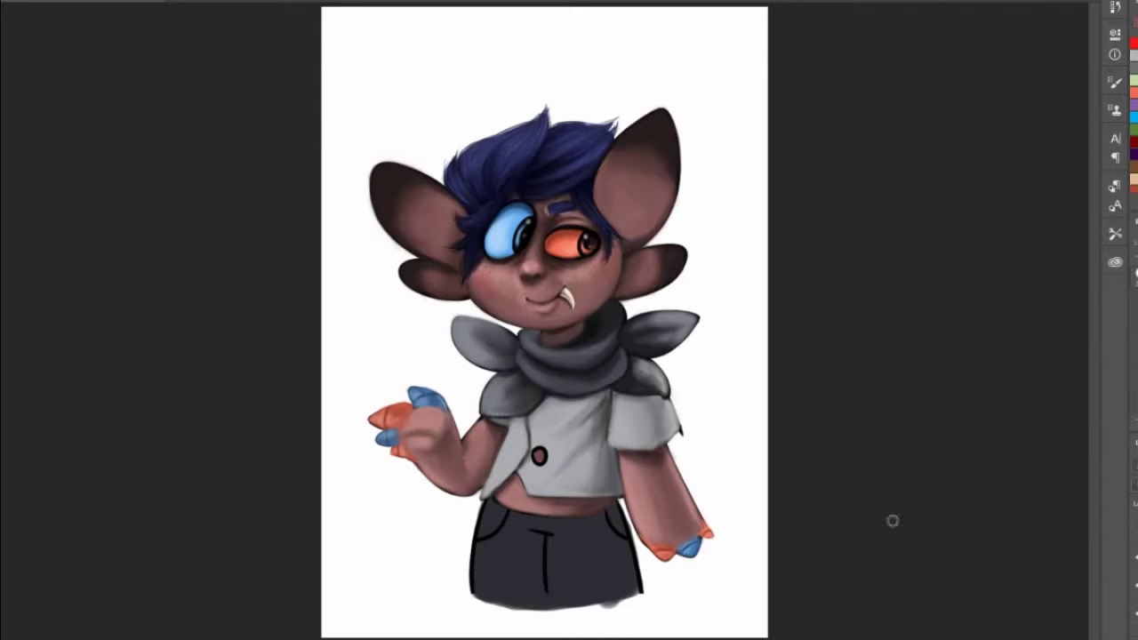
{"action": "left_click_drag", "start_coordinate": [406, 438], "coordinate": [433, 431]}
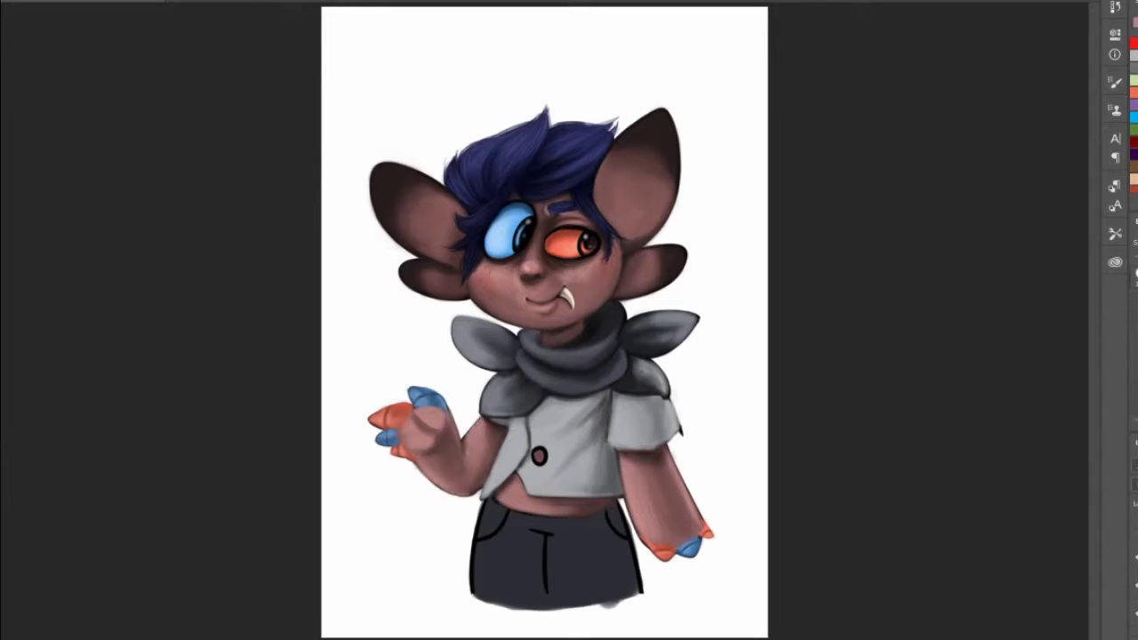
{"action": "left_click_drag", "start_coordinate": [537, 453], "coordinate": [541, 460]}
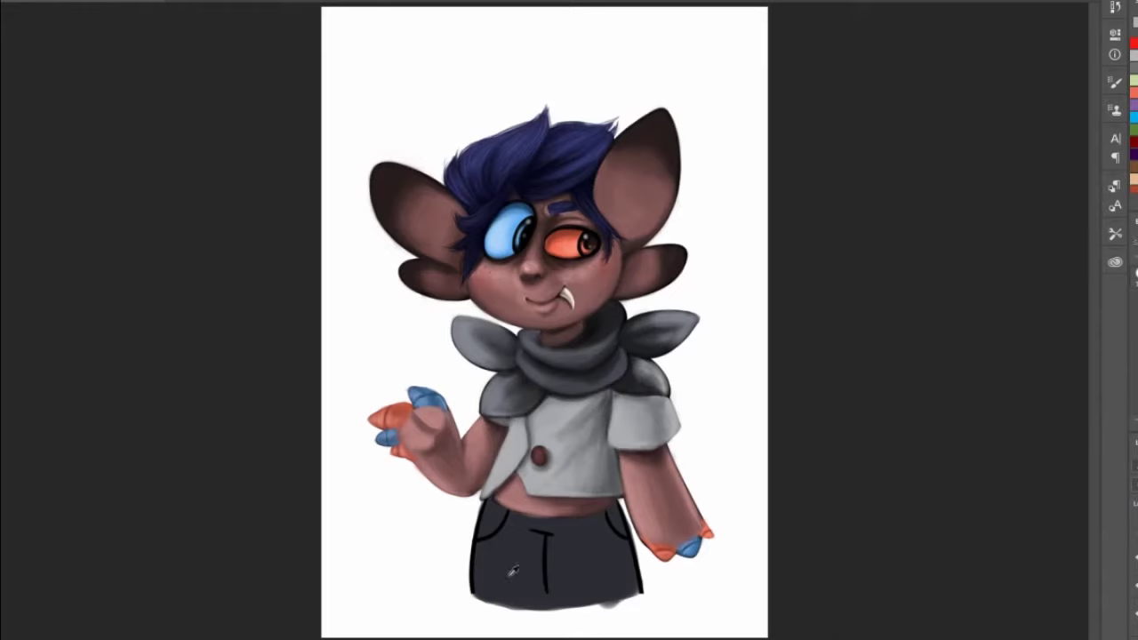
Paint the trousers' waistband, belt loops, pockets and fly in dark grays over the line art.
{"action": "left_click_drag", "start_coordinate": [537, 537], "coordinate": [541, 590]}
{"action": "mouse_move", "coordinate": [629, 583]}
{"action": "left_mouse_down"}
{"action": "mouse_move", "coordinate": [610, 531]}
{"action": "mouse_move", "coordinate": [561, 604]}
{"action": "left_mouse_up"}
{"action": "mouse_move", "coordinate": [495, 518]}
{"action": "left_mouse_down"}
{"action": "mouse_move", "coordinate": [565, 573]}
{"action": "mouse_move", "coordinate": [636, 557]}
{"action": "mouse_move", "coordinate": [487, 533]}
{"action": "mouse_move", "coordinate": [480, 589]}
{"action": "mouse_move", "coordinate": [551, 560]}
{"action": "mouse_move", "coordinate": [555, 613]}
{"action": "mouse_move", "coordinate": [542, 551]}
{"action": "mouse_move", "coordinate": [573, 603]}
{"action": "mouse_move", "coordinate": [467, 512]}
{"action": "mouse_move", "coordinate": [495, 539]}
{"action": "mouse_move", "coordinate": [506, 508]}
{"action": "mouse_move", "coordinate": [586, 541]}
{"action": "mouse_move", "coordinate": [490, 523]}
{"action": "left_mouse_up"}
{"action": "left_click", "coordinate": [1115, 7]}
{"action": "mouse_move", "coordinate": [567, 519]}
{"action": "left_mouse_down"}
{"action": "mouse_move", "coordinate": [569, 535]}
{"action": "mouse_move", "coordinate": [524, 542]}
{"action": "mouse_move", "coordinate": [495, 592]}
{"action": "mouse_move", "coordinate": [496, 562]}
{"action": "mouse_move", "coordinate": [493, 587]}
{"action": "left_mouse_up"}
{"action": "left_click", "coordinate": [531, 549], "text": "alt"}
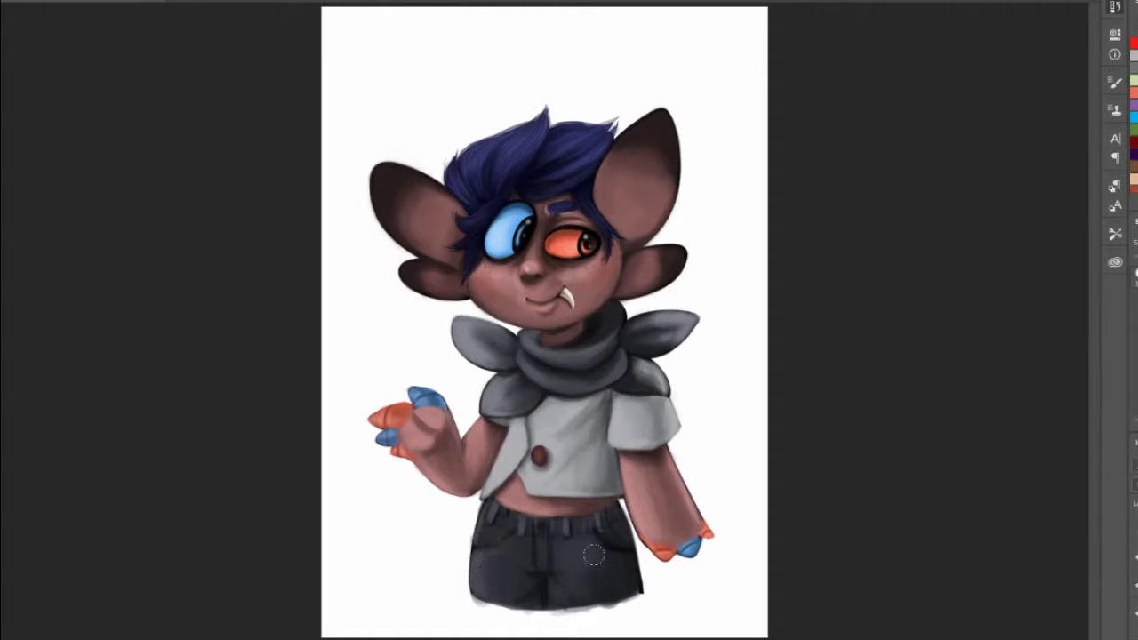
Shade the trouser legs with sampled grays, lightening the thighs and deepening the shadows along the center seam and outer edge.
{"action": "left_click_drag", "start_coordinate": [594, 554], "coordinate": [601, 560]}
{"action": "left_click_drag", "start_coordinate": [627, 523], "coordinate": [590, 600]}
{"action": "left_click", "coordinate": [616, 564], "text": "alt"}
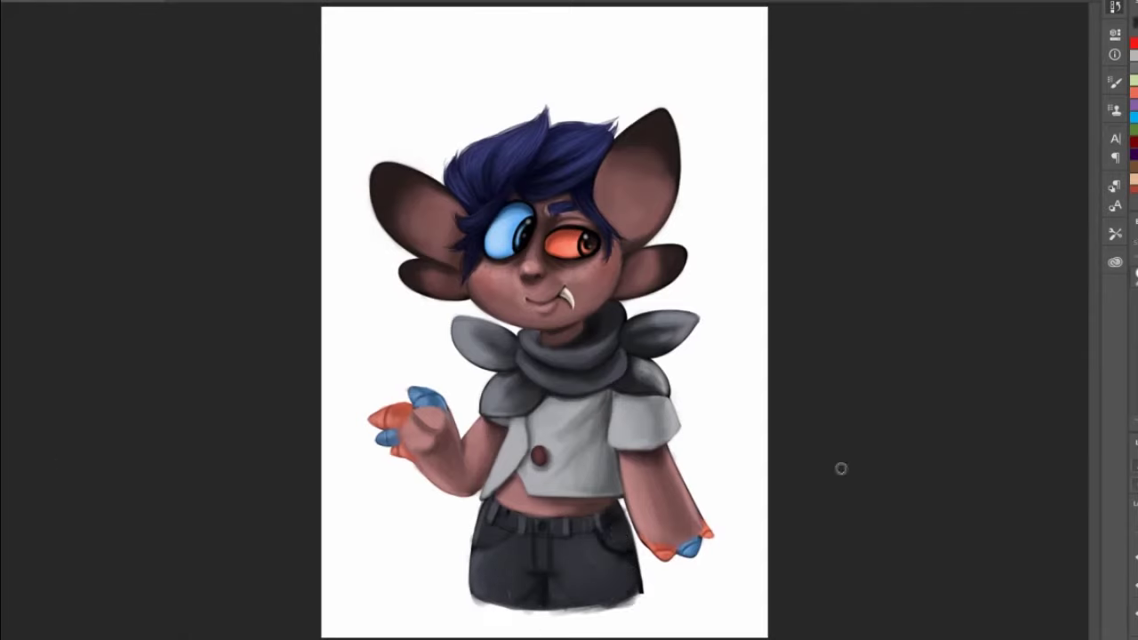
{"action": "left_click_drag", "start_coordinate": [492, 549], "coordinate": [492, 587]}
{"action": "mouse_move", "coordinate": [571, 568]}
{"action": "left_mouse_down"}
{"action": "mouse_move", "coordinate": [569, 592]}
{"action": "mouse_move", "coordinate": [605, 560]}
{"action": "left_mouse_up"}
{"action": "left_click_drag", "start_coordinate": [541, 542], "coordinate": [544, 601]}
{"action": "left_click_drag", "start_coordinate": [628, 549], "coordinate": [624, 570]}
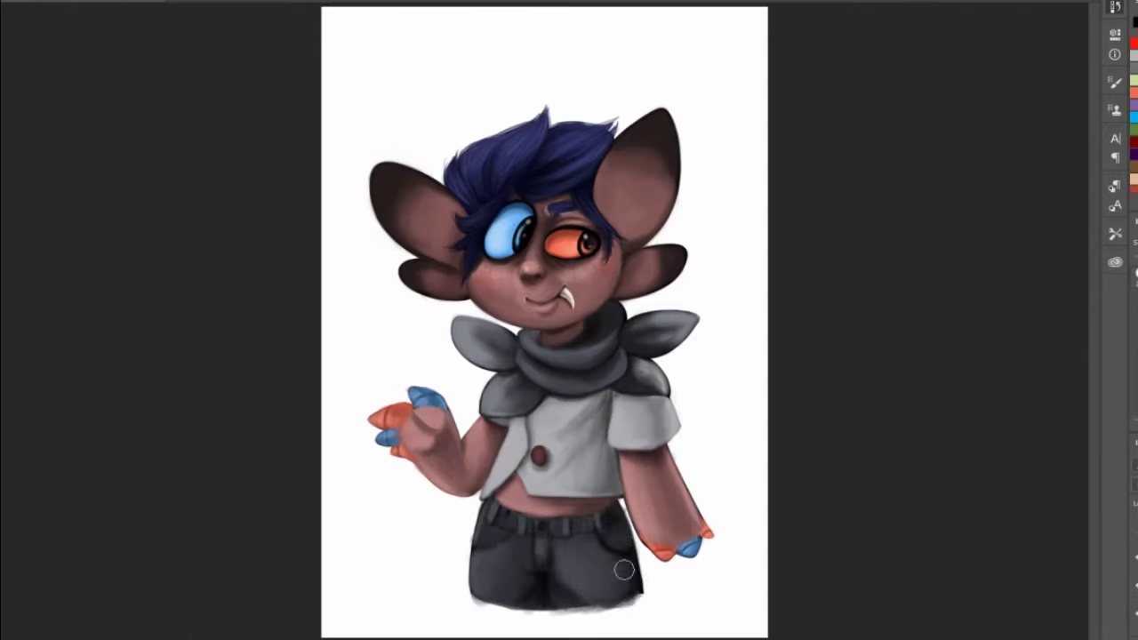
{"action": "mouse_move", "coordinate": [542, 552]}
{"action": "left_mouse_down"}
{"action": "mouse_move", "coordinate": [511, 518]}
{"action": "mouse_move", "coordinate": [486, 543]}
{"action": "left_mouse_up"}
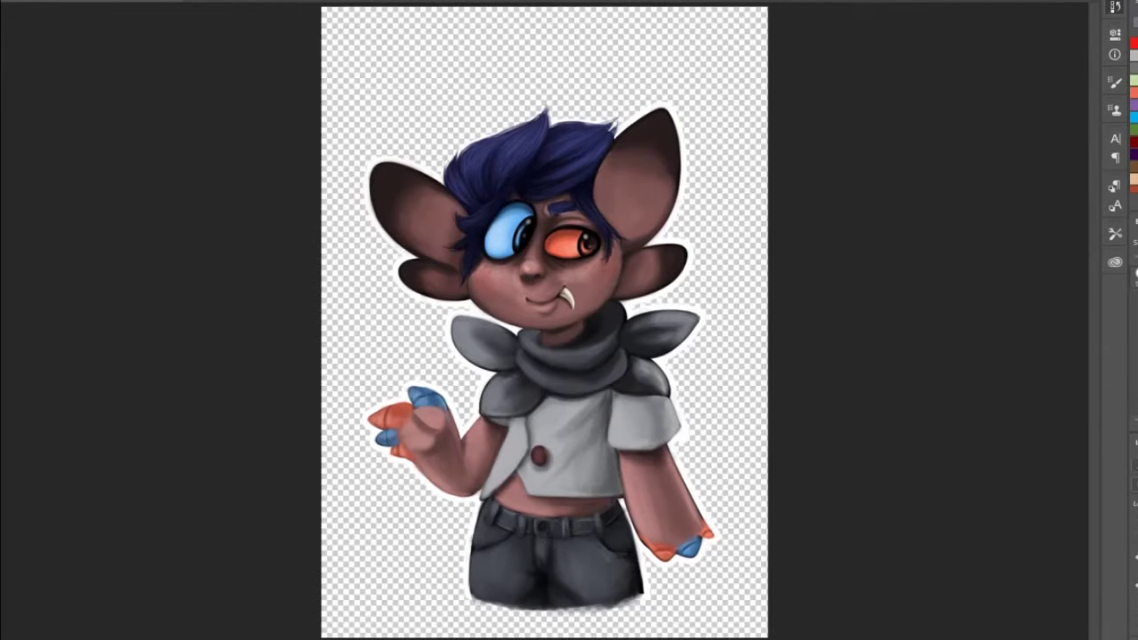
Clean up the trousers' lower edge and extend the white border around the figure, including the pointed hair tips.
{"action": "left_click_drag", "start_coordinate": [473, 603], "coordinate": [656, 591]}
{"action": "left_click_drag", "start_coordinate": [477, 599], "coordinate": [645, 597]}
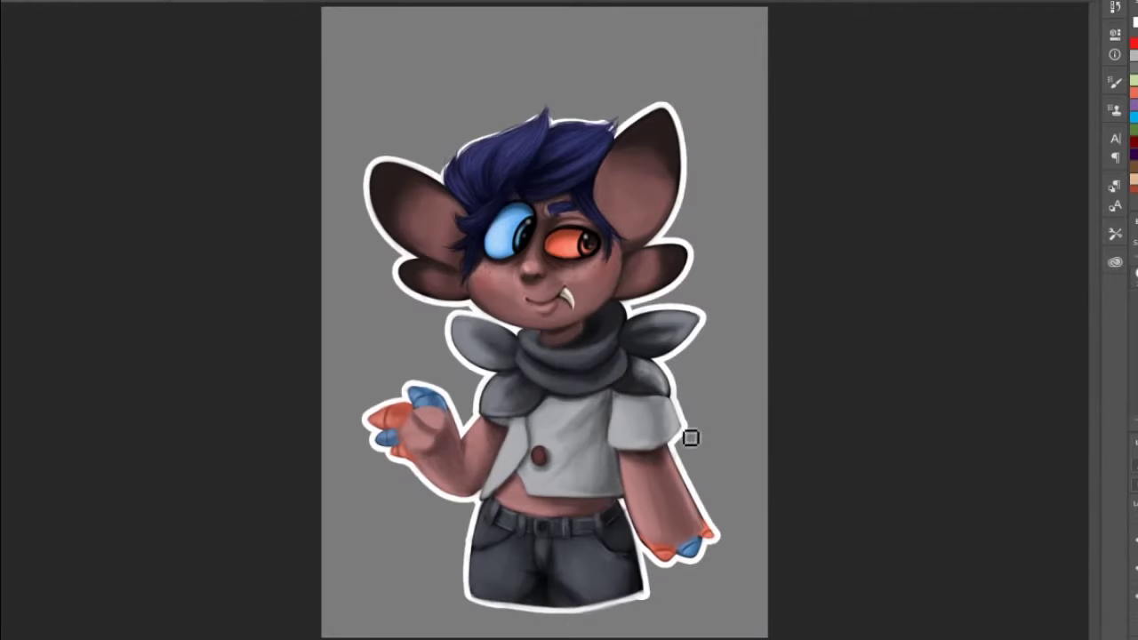
{"action": "left_click_drag", "start_coordinate": [609, 123], "coordinate": [618, 131]}
{"action": "left_click_drag", "start_coordinate": [447, 161], "coordinate": [464, 150]}
{"action": "left_click_drag", "start_coordinate": [547, 107], "coordinate": [531, 124]}
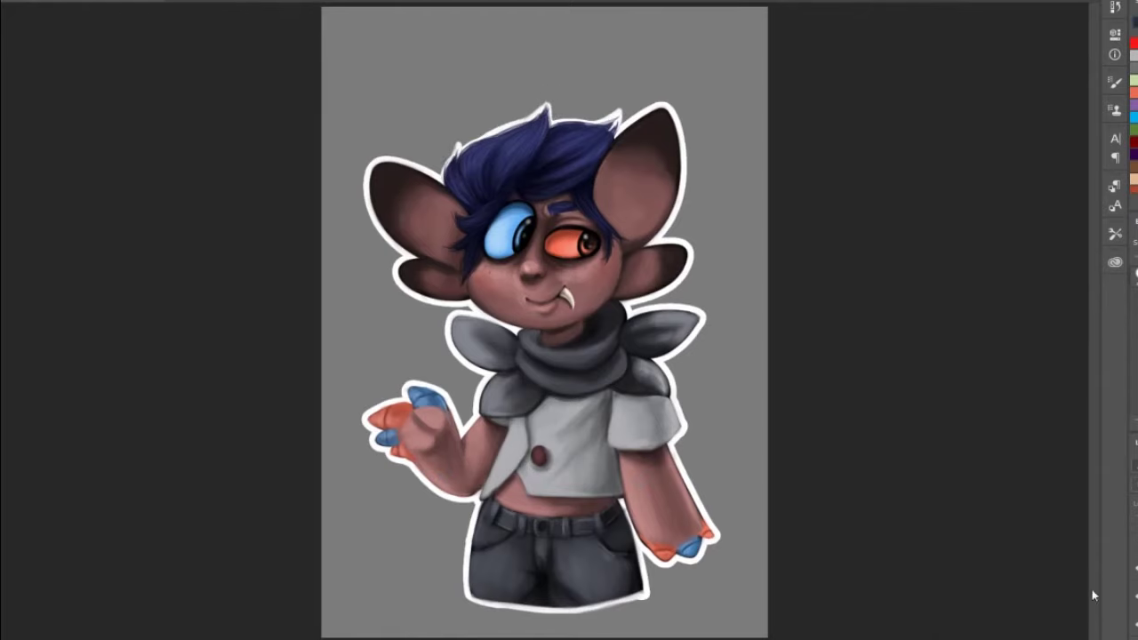
Paint a diamond-shaped blue scale patch with fine cracked segments on the lowered forearm below the sleeve.
{"action": "scroll", "coordinate": [620, 449], "scroll_direction": "up", "scroll_amount": 5}
{"action": "left_click_drag", "start_coordinate": [66, 527], "coordinate": [76, 539]}
{"action": "mouse_move", "coordinate": [683, 525]}
{"action": "left_mouse_down"}
{"action": "mouse_move", "coordinate": [699, 540]}
{"action": "mouse_move", "coordinate": [656, 299]}
{"action": "mouse_move", "coordinate": [676, 353]}
{"action": "left_mouse_up"}
{"action": "mouse_move", "coordinate": [661, 304]}
{"action": "left_mouse_down"}
{"action": "mouse_move", "coordinate": [690, 333]}
{"action": "mouse_move", "coordinate": [665, 331]}
{"action": "left_mouse_up"}
{"action": "left_click", "coordinate": [772, 427], "text": "alt"}
{"action": "mouse_move", "coordinate": [667, 304]}
{"action": "left_mouse_down"}
{"action": "mouse_move", "coordinate": [677, 341]}
{"action": "mouse_move", "coordinate": [656, 318]}
{"action": "mouse_move", "coordinate": [673, 348]}
{"action": "mouse_move", "coordinate": [691, 318]}
{"action": "left_mouse_up"}
Paint an orange scale patch with cracked segments near the wrist of the lowered arm.
{"action": "scroll", "coordinate": [697, 335], "scroll_direction": "down", "scroll_amount": 3}
{"action": "scroll", "coordinate": [788, 457], "scroll_direction": "up", "scroll_amount": 3}
{"action": "left_click_drag", "start_coordinate": [788, 457], "coordinate": [788, 335]}
{"action": "left_click", "coordinate": [892, 489], "text": "alt"}
{"action": "mouse_move", "coordinate": [824, 397]}
{"action": "left_mouse_down"}
{"action": "mouse_move", "coordinate": [832, 436]}
{"action": "mouse_move", "coordinate": [825, 418]}
{"action": "mouse_move", "coordinate": [842, 418]}
{"action": "left_mouse_up"}
{"action": "mouse_move", "coordinate": [841, 415]}
{"action": "left_mouse_down"}
{"action": "mouse_move", "coordinate": [832, 439]}
{"action": "mouse_move", "coordinate": [845, 442]}
{"action": "left_mouse_up"}
{"action": "left_click", "coordinate": [711, 227], "text": "alt"}
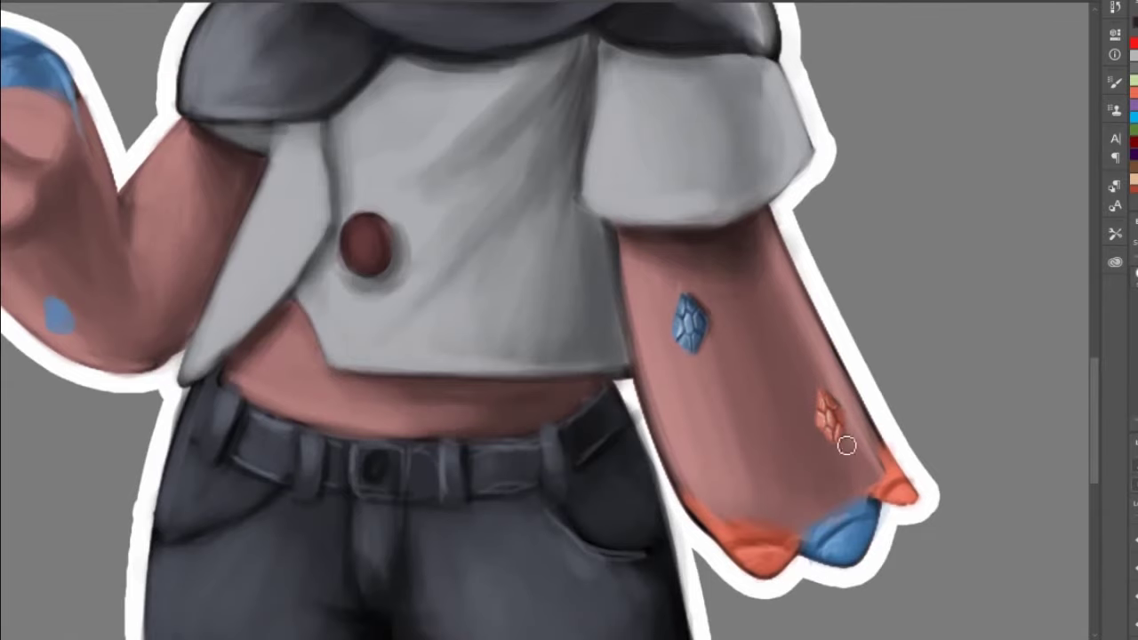
Detail the blue scale patch on the raised forearm and hide the gray background.
{"action": "key", "text": "ctrl+0"}
{"action": "mouse_move", "coordinate": [643, 460]}
{"action": "left_mouse_down"}
{"action": "mouse_move", "coordinate": [644, 500]}
{"action": "mouse_move", "coordinate": [445, 481]}
{"action": "mouse_move", "coordinate": [613, 480]}
{"action": "left_mouse_up"}
{"action": "key", "text": "ctrl+d"}
{"action": "left_click", "coordinate": [427, 350], "text": "alt"}
{"action": "left_click_drag", "start_coordinate": [396, 356], "coordinate": [459, 378]}
{"action": "key", "text": "ctrl+0"}
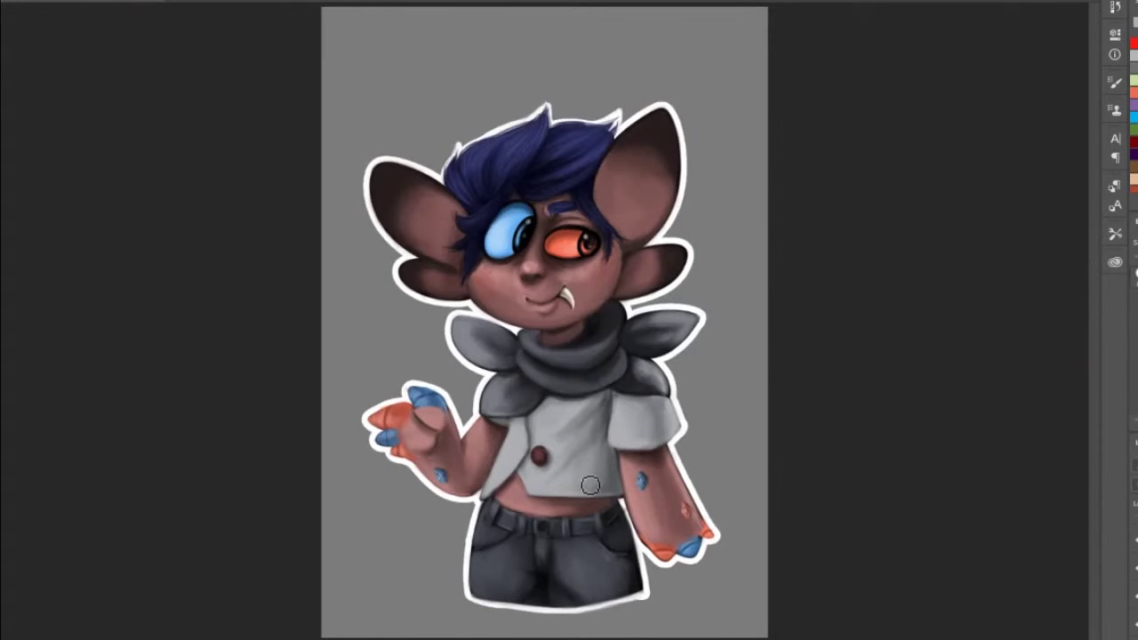
{"action": "left_click", "coordinate": [1136, 598]}
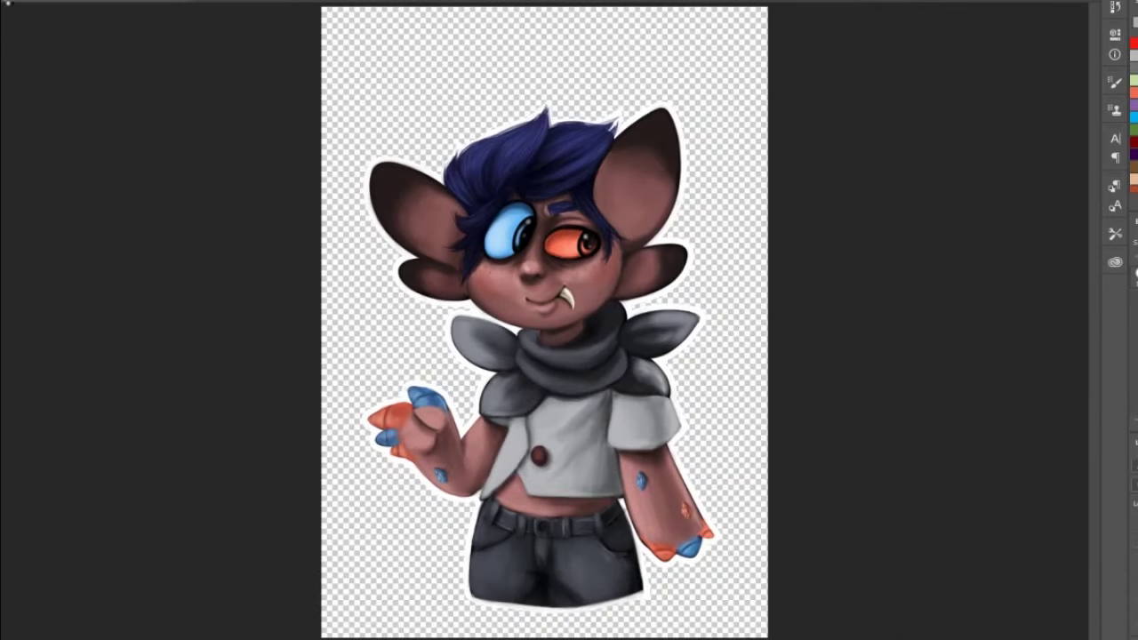